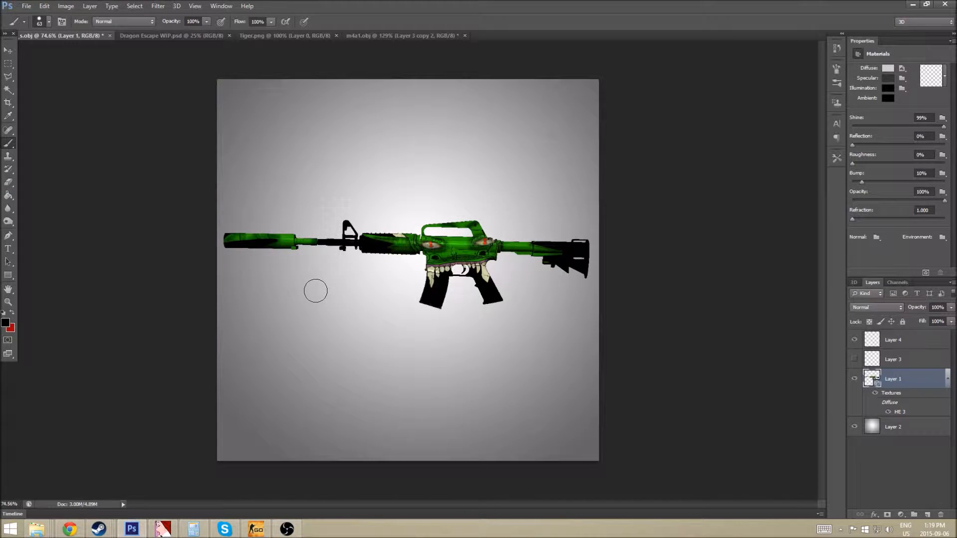
# Check the CS:GO skin database in the browser, then return to the rifle fitted in view.
pyautogui.scroll(5, 459, 234)
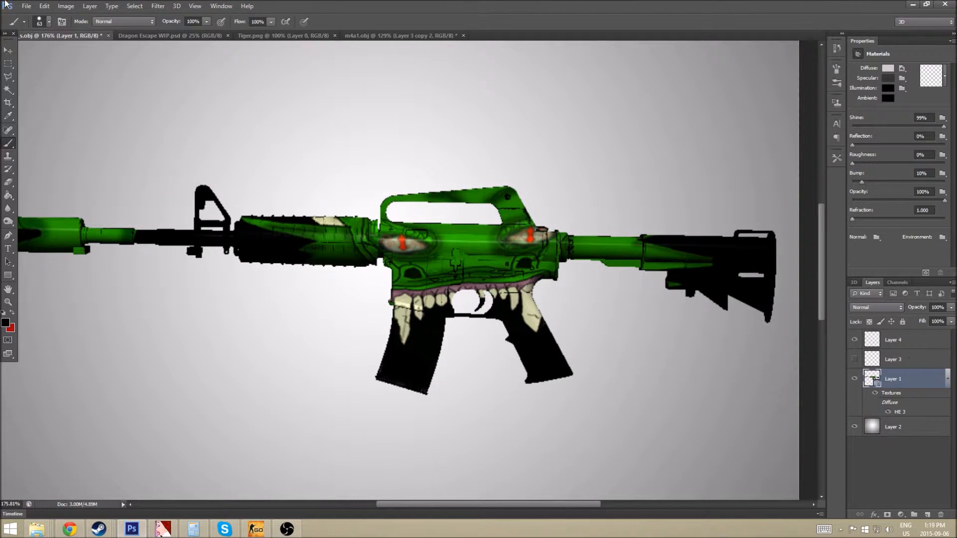
pyautogui.click(69, 528)
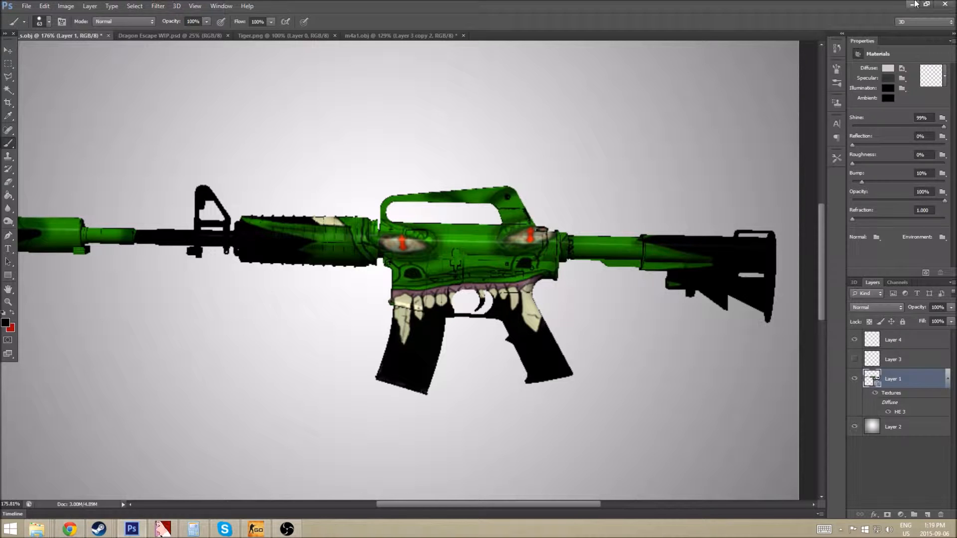
pyautogui.click(914, 5)
pyautogui.hotkey('ctrl', '0')
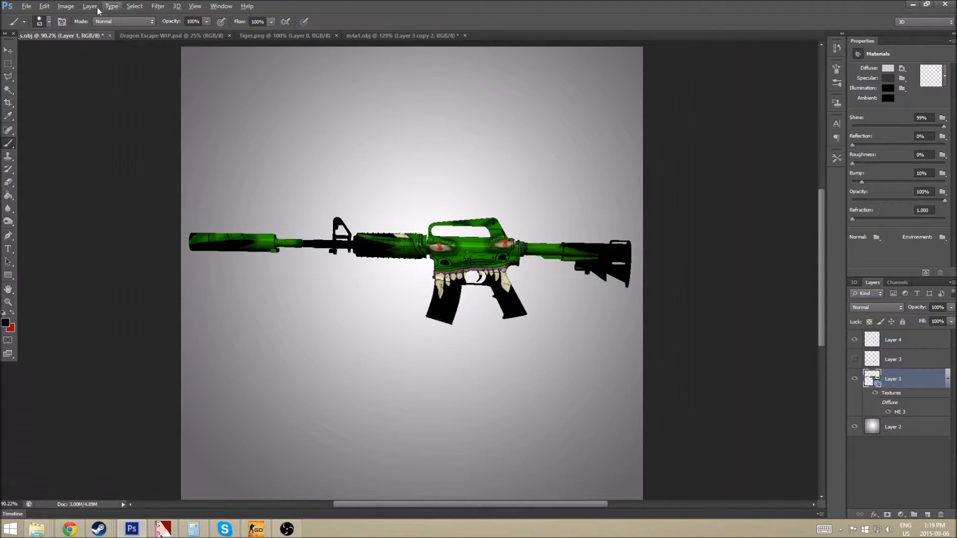
# Browse to AWP.obj in the Skin\AWP folder, then cancel without opening it.
pyautogui.click(26, 7)
pyautogui.click(30, 25)
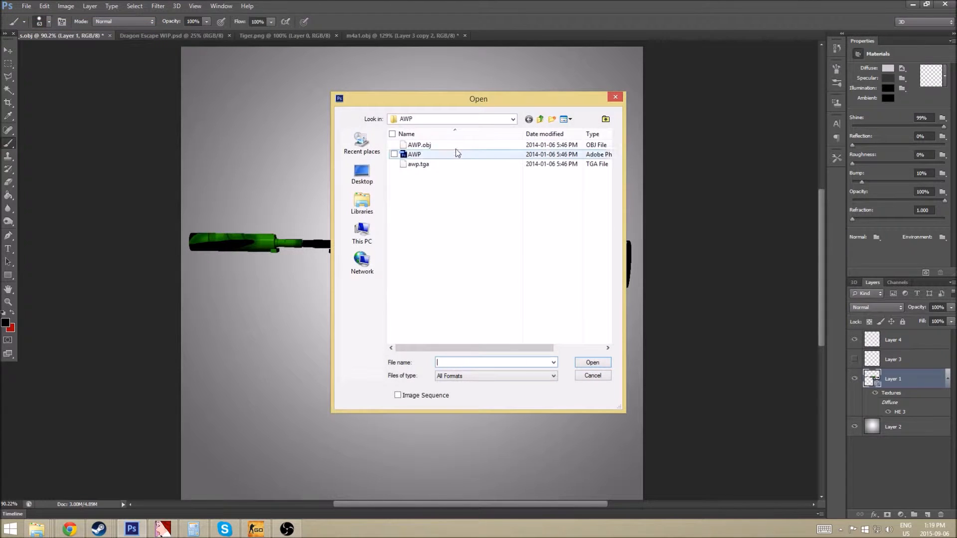
pyautogui.click(464, 117)
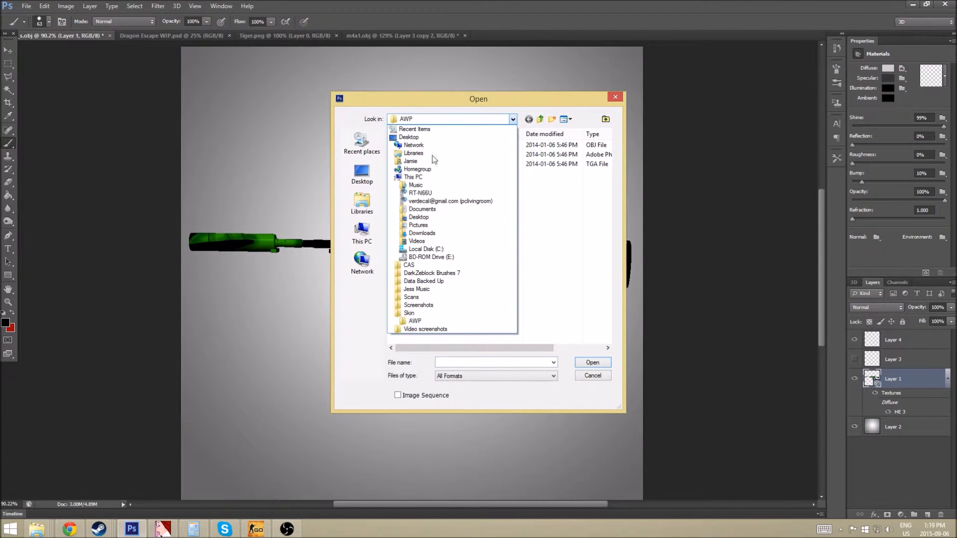
pyautogui.click(417, 313)
pyautogui.doubleClick(424, 155)
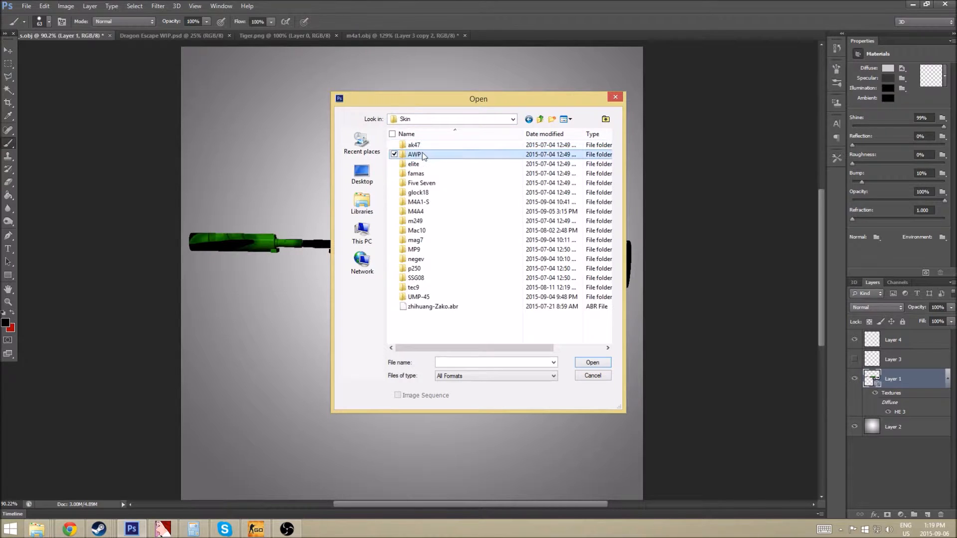
pyautogui.click(431, 148)
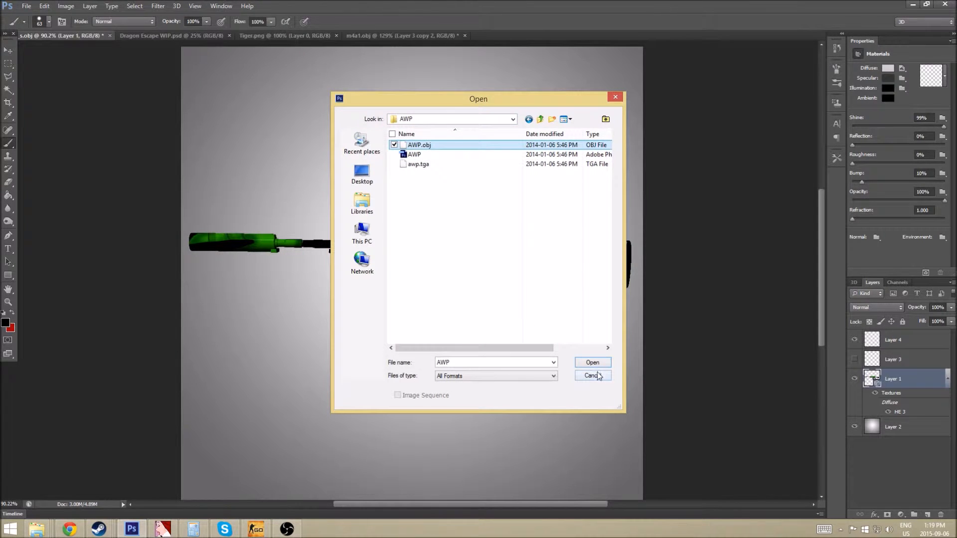
pyautogui.click(591, 376)
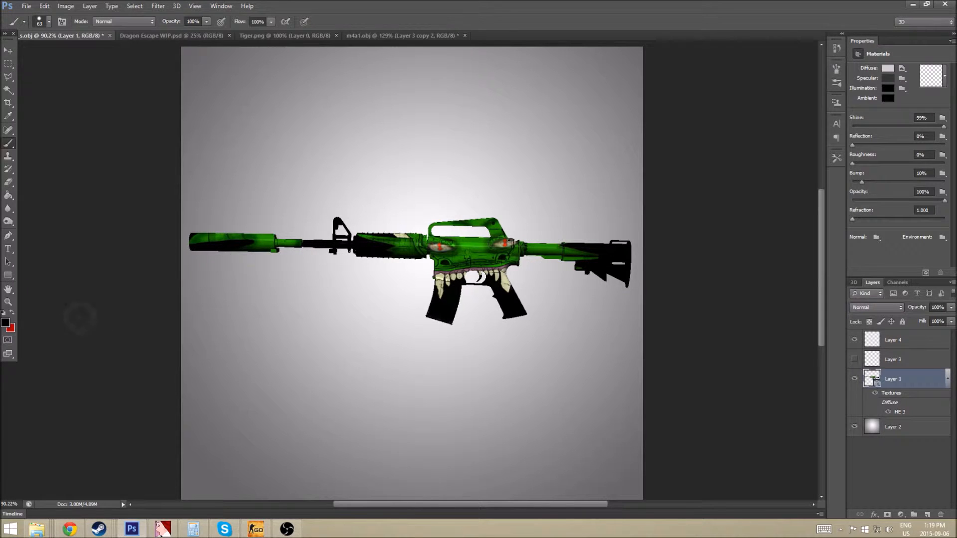
# Make red the painting colour and test it on the buffer tube, then undo the stroke.
pyautogui.click(11, 311)
pyautogui.click(574, 253)
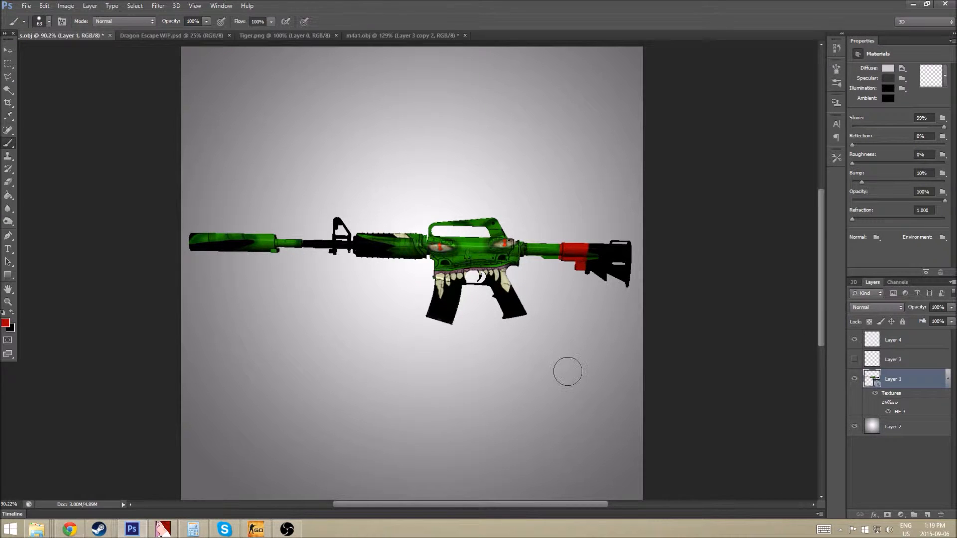
pyautogui.hotkey('ctrl', 'z')
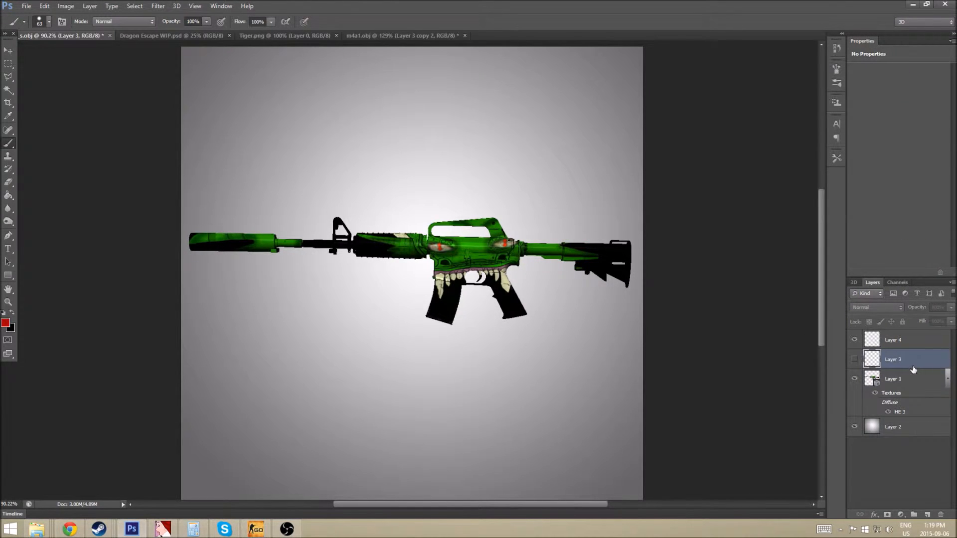
# Try merging Layer 3 down and undo it, leaving Layer 3 hidden and Layer 1 selected.
pyautogui.click(853, 359)
pyautogui.click(855, 359)
pyautogui.rightClick(920, 356)
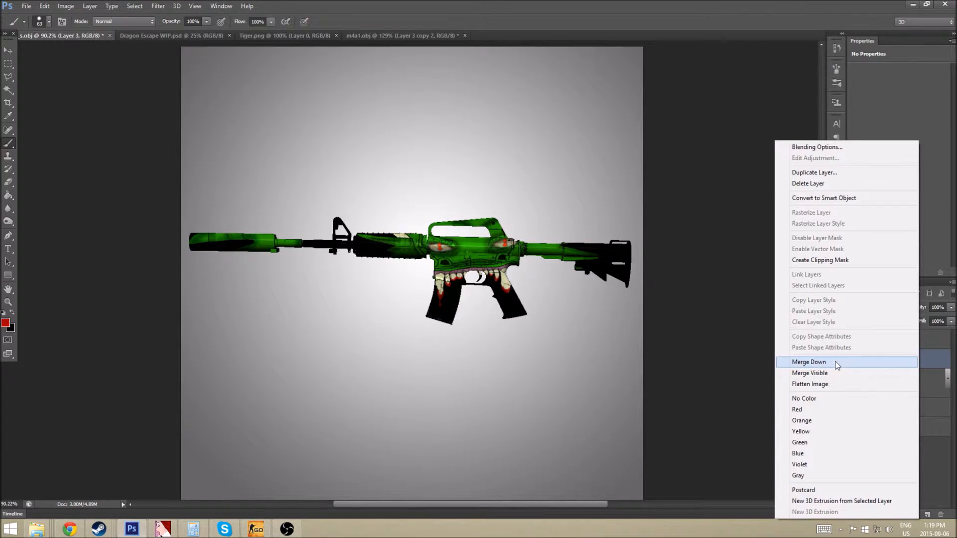
pyautogui.click(809, 362)
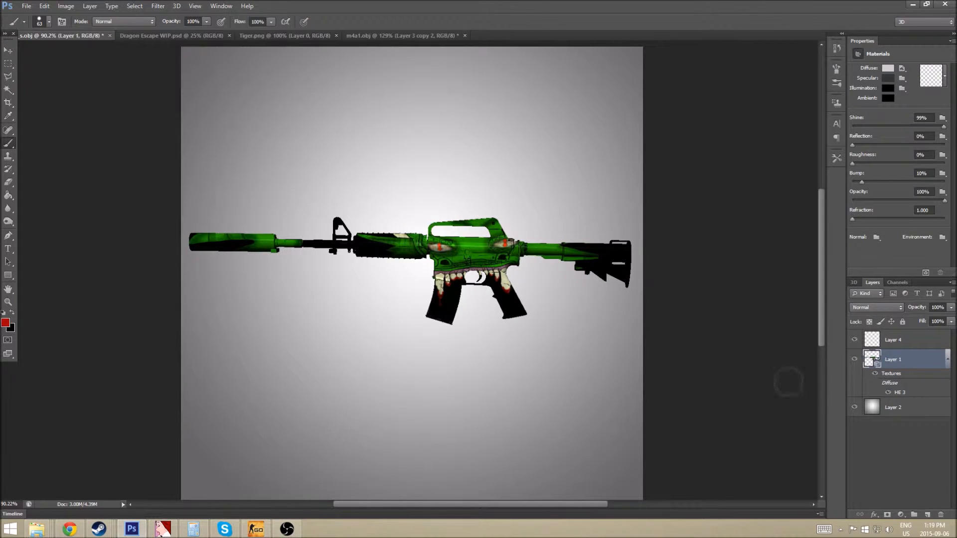
pyautogui.hotkey('ctrl', 'z')
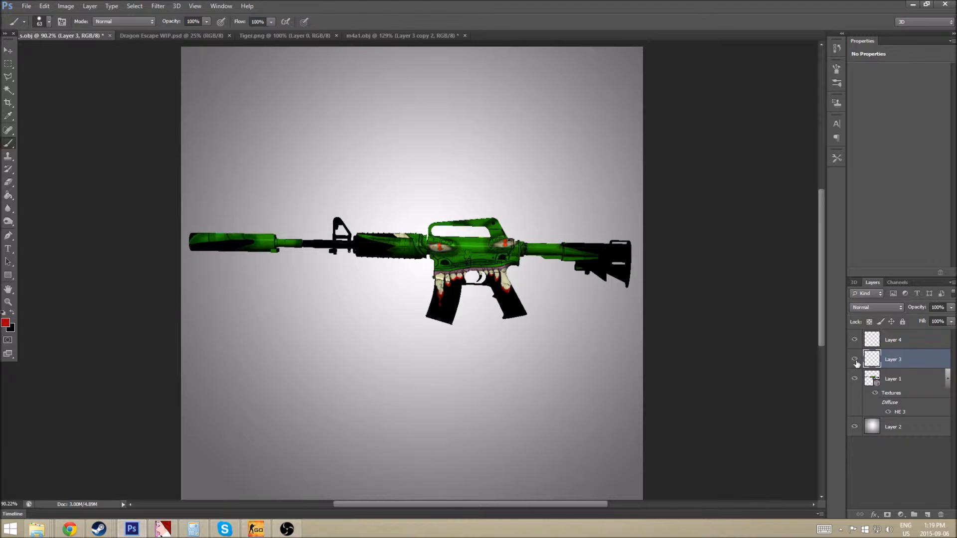
pyautogui.click(855, 360)
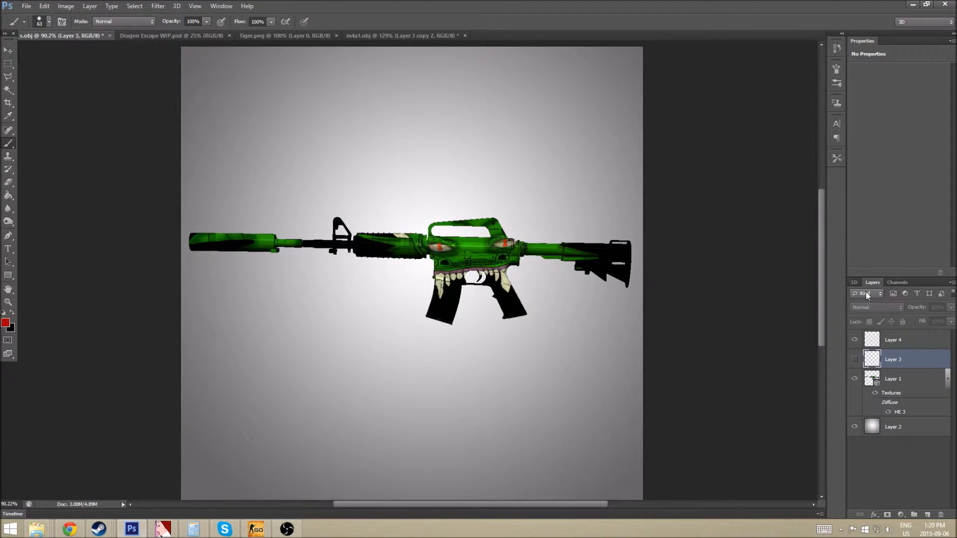
pyautogui.click(899, 379)
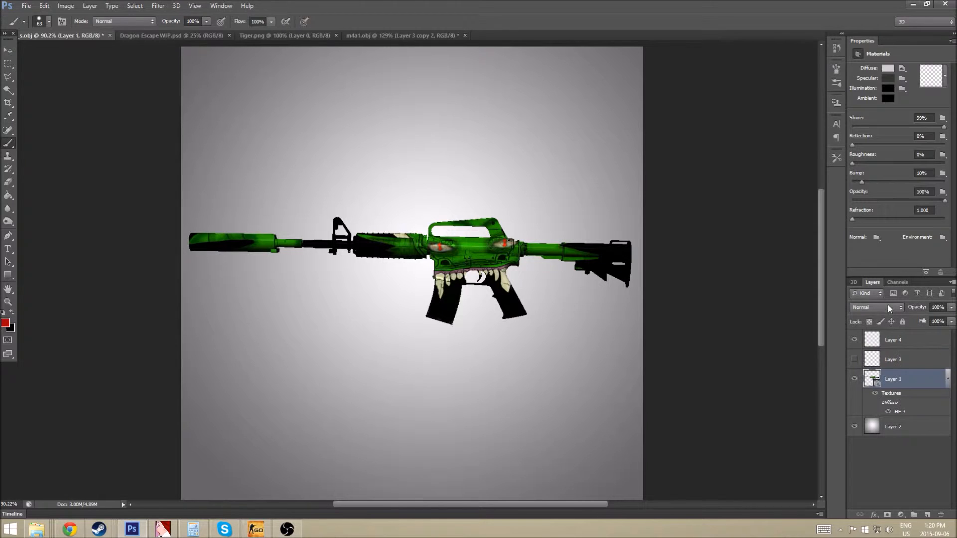
# Open the rifle's Diffuse texture, HE 3, for editing from the 3D panel.
pyautogui.click(852, 284)
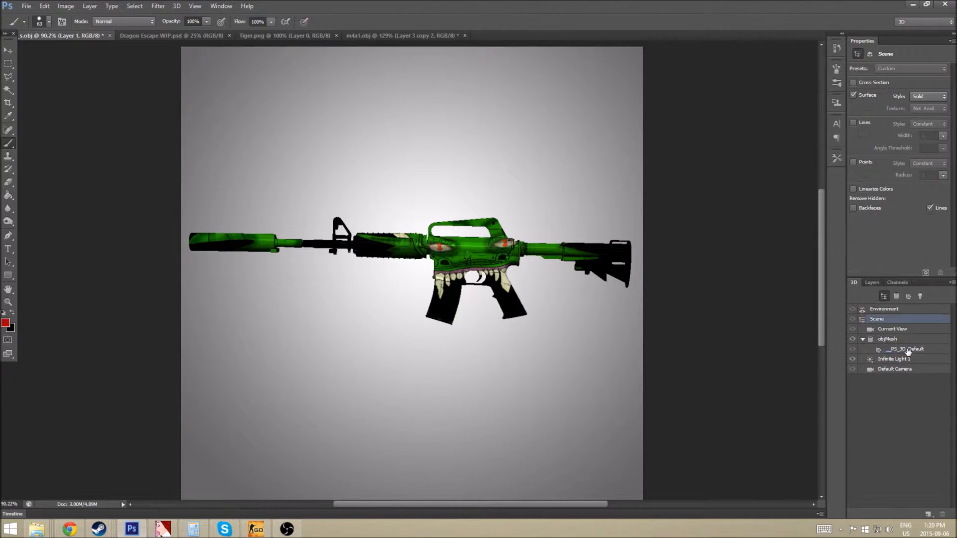
pyautogui.click(902, 68)
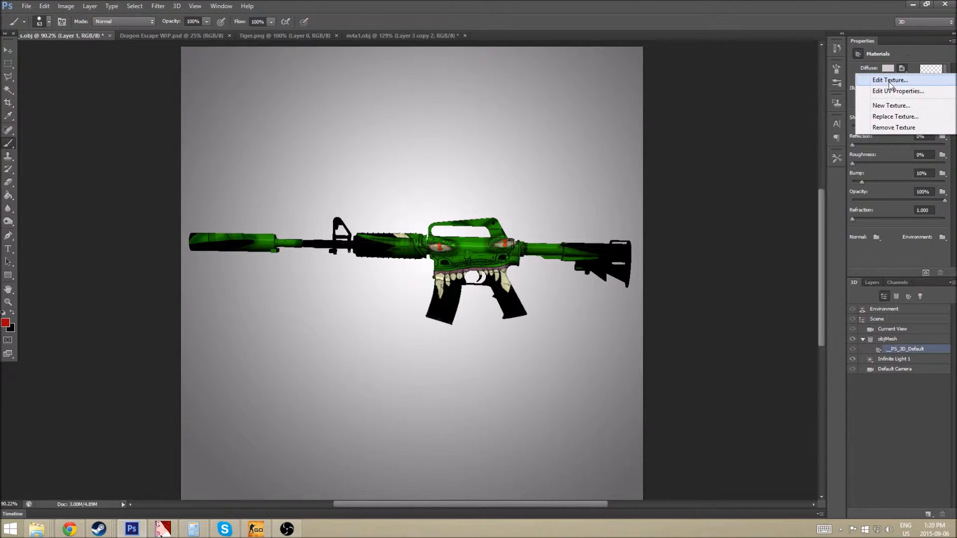
pyautogui.click(889, 80)
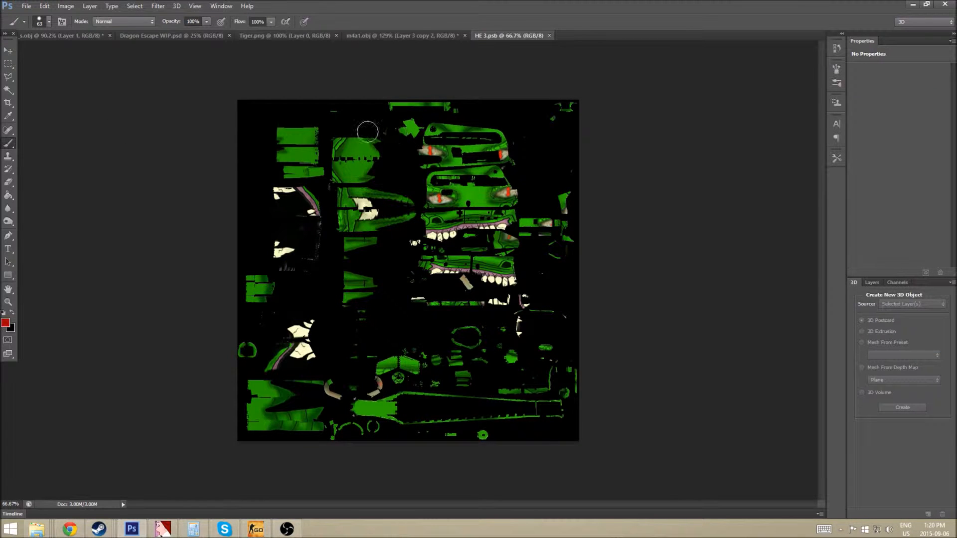
# Try saving HE 3 in Targa format but cancel, then close the HE 3 document.
pyautogui.click(26, 6)
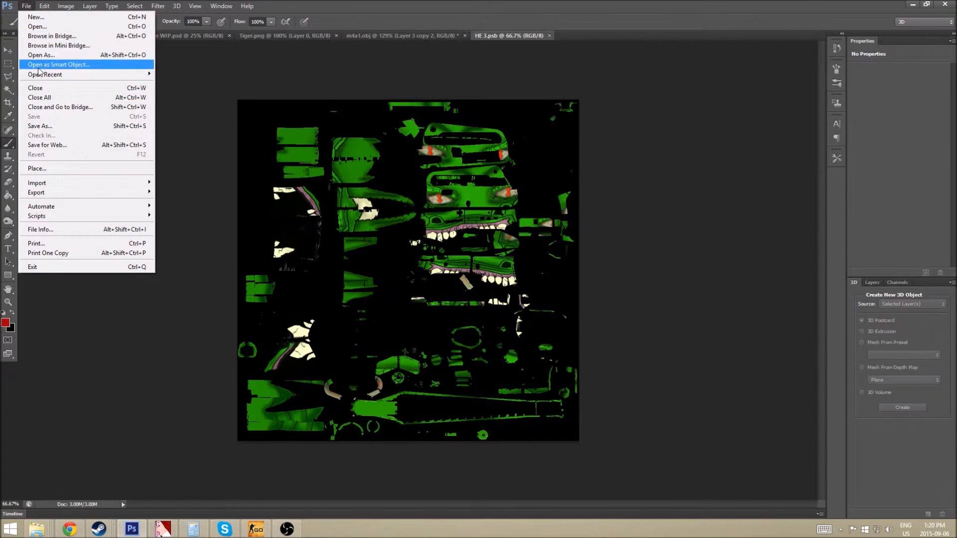
pyautogui.click(35, 126)
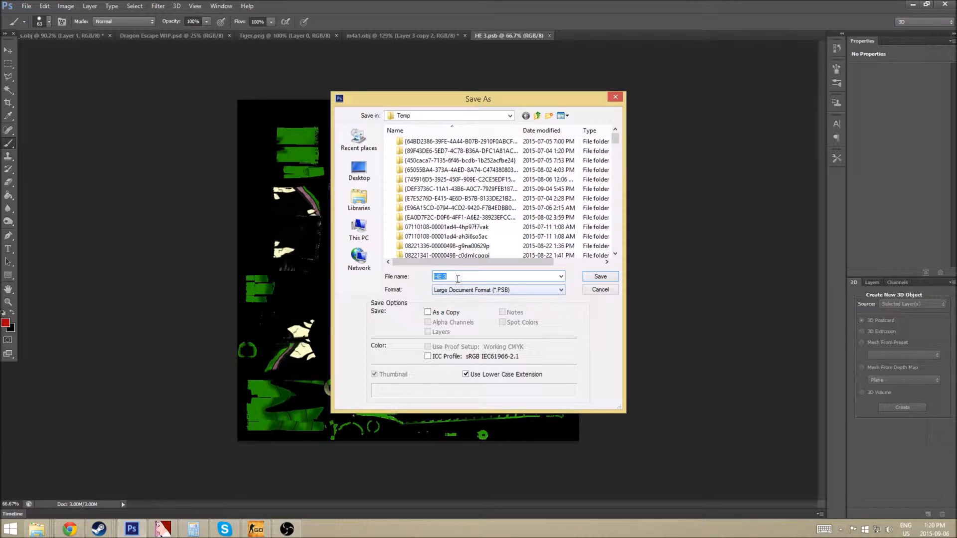
pyautogui.click(458, 290)
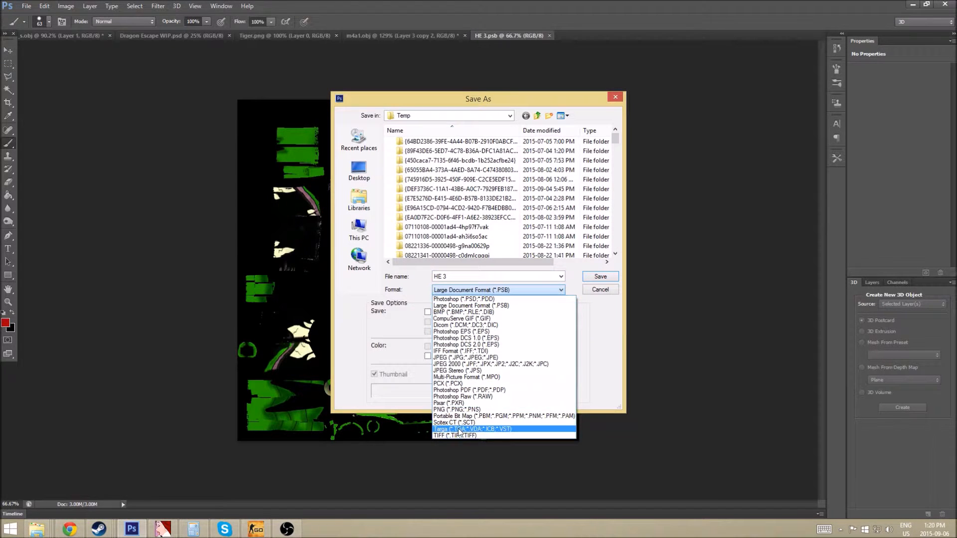
pyautogui.click(459, 432)
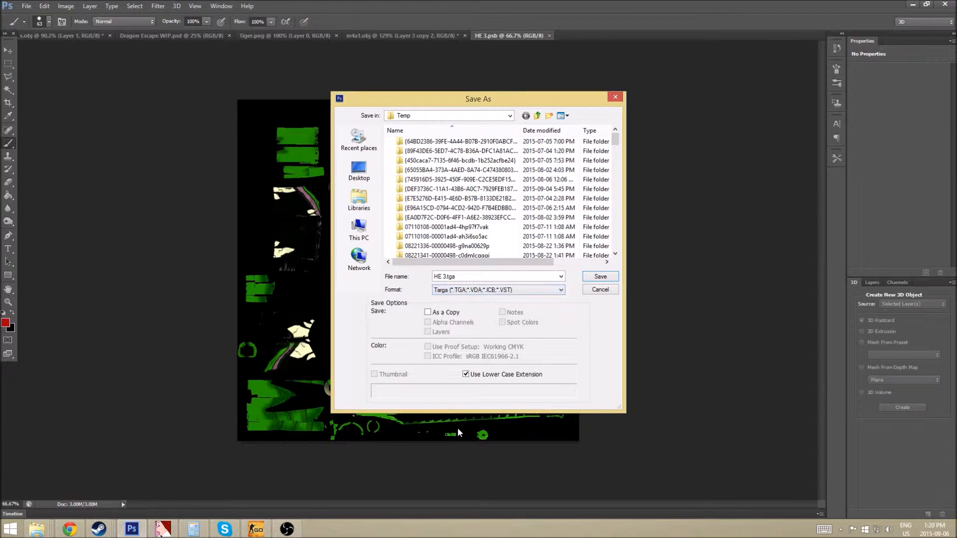
pyautogui.click(599, 289)
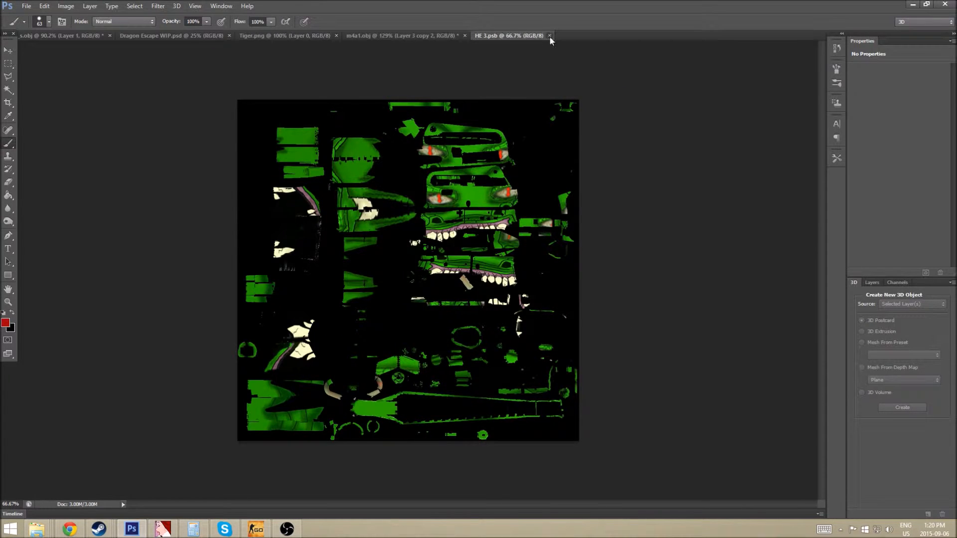
pyautogui.click(549, 36)
# Open the awp.tga texture file.
pyautogui.click(26, 6)
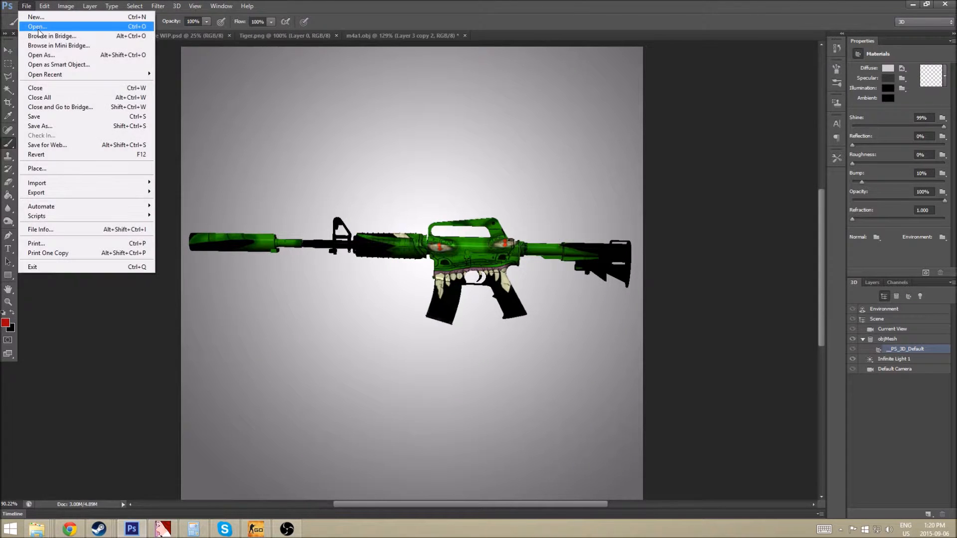
pyautogui.click(39, 30)
pyautogui.click(429, 164)
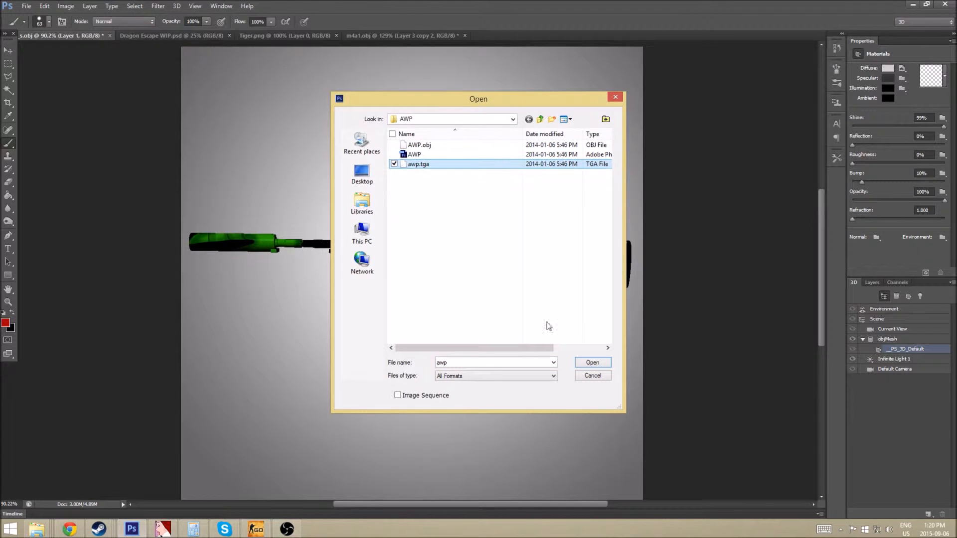
pyautogui.click(598, 364)
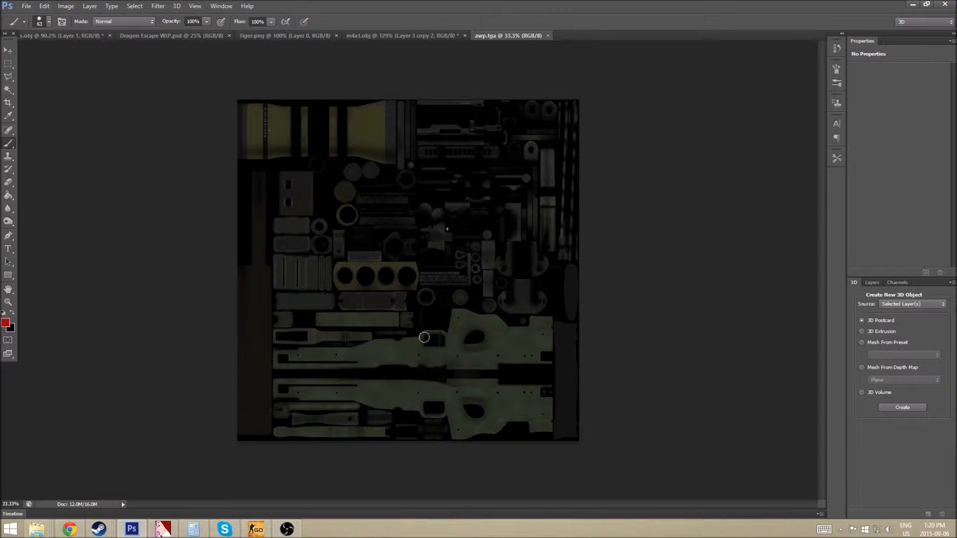
# Paint a red test scribble on awp.tga, then close it without saving changes.
pyautogui.moveTo(539, 329)
pyautogui.mouseDown()
pyautogui.moveTo(380, 363)
pyautogui.moveTo(338, 349)
pyautogui.moveTo(240, 254)
pyautogui.moveTo(566, 305)
pyautogui.moveTo(645, 271)
pyautogui.moveTo(588, 124)
pyautogui.moveTo(259, 239)
pyautogui.moveTo(248, 111)
pyautogui.moveTo(588, 192)
pyautogui.moveTo(659, 378)
pyautogui.moveTo(92, 196)
pyautogui.moveTo(752, 260)
pyautogui.mouseUp()
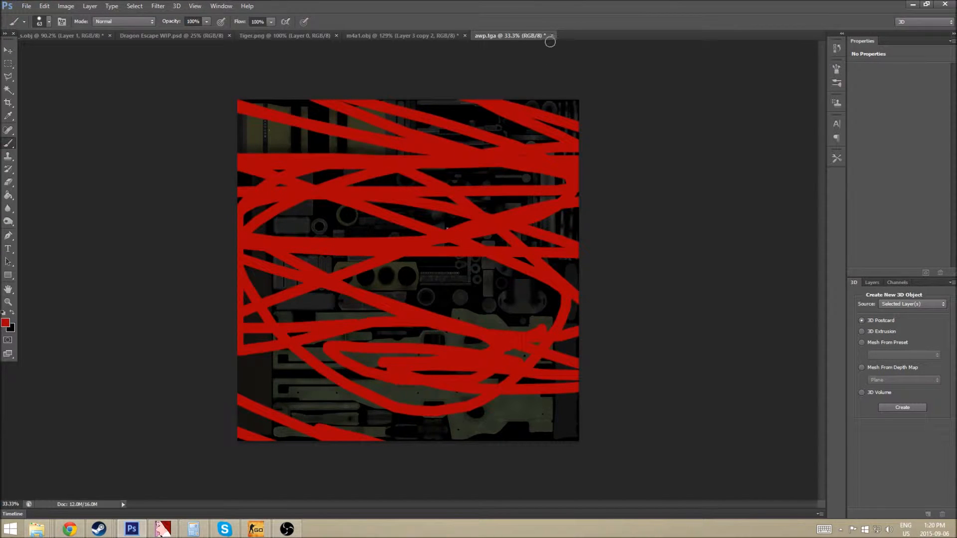
pyautogui.click(552, 36)
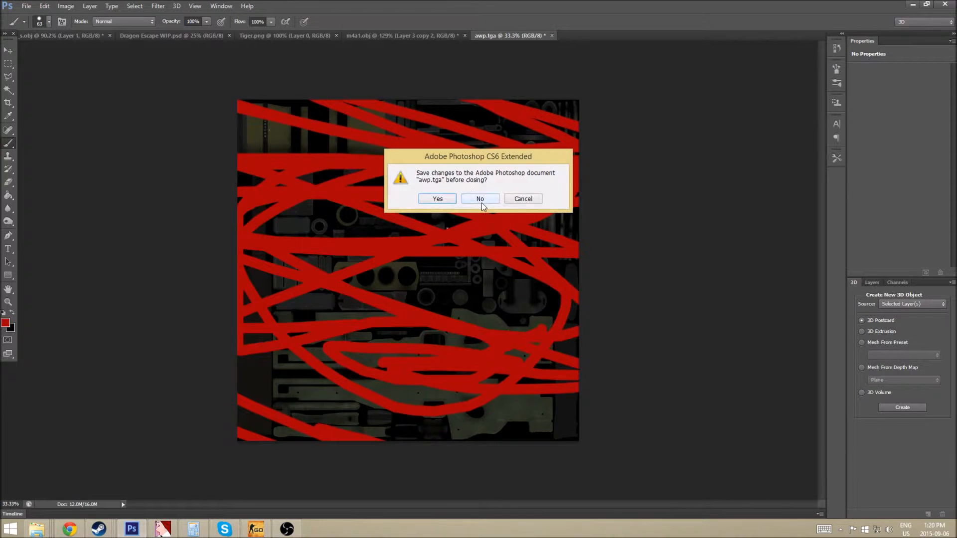
pyautogui.click(481, 199)
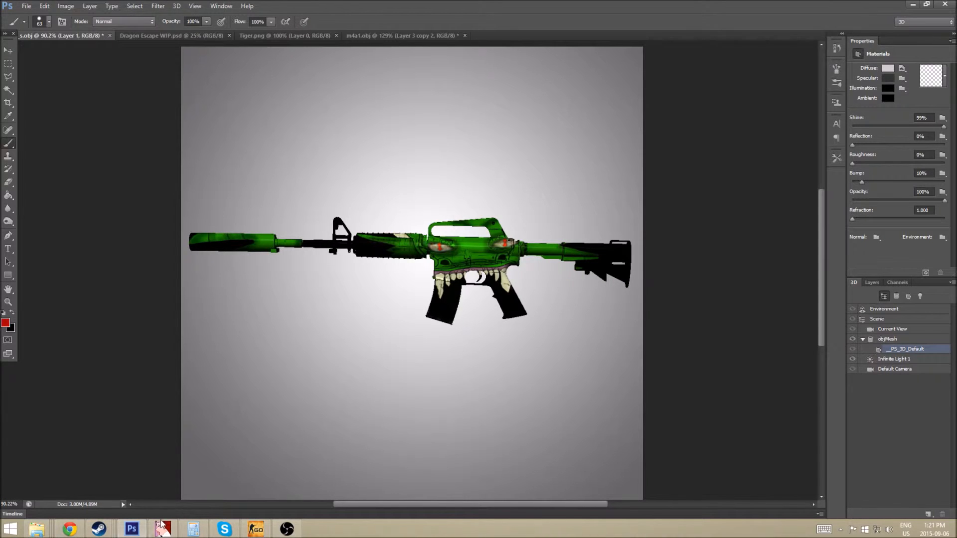
pyautogui.moveTo(158, 526)
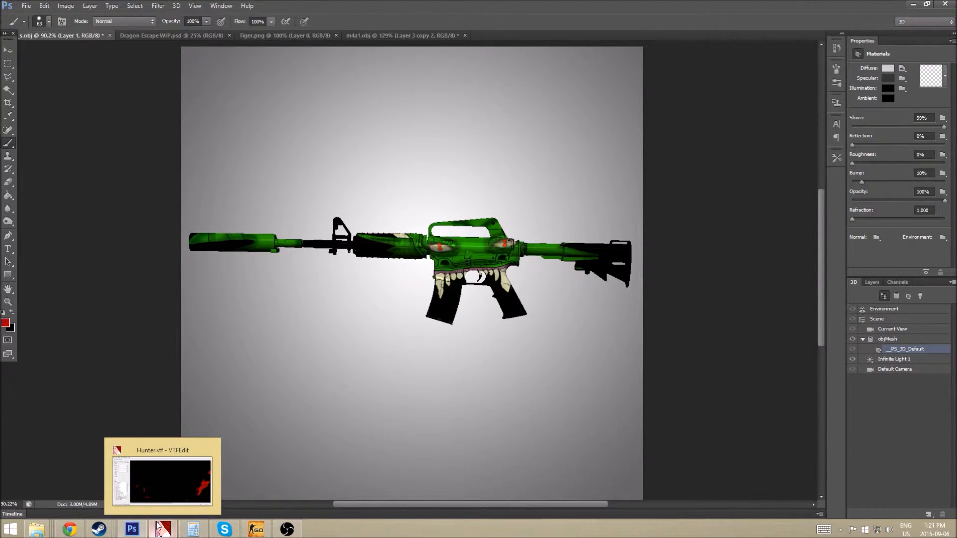
# Bring VTFEdit forward and browse File > Open from M4A4 up to Skin, then into M4A1-S.
pyautogui.click(157, 526)
pyautogui.click(101, 88)
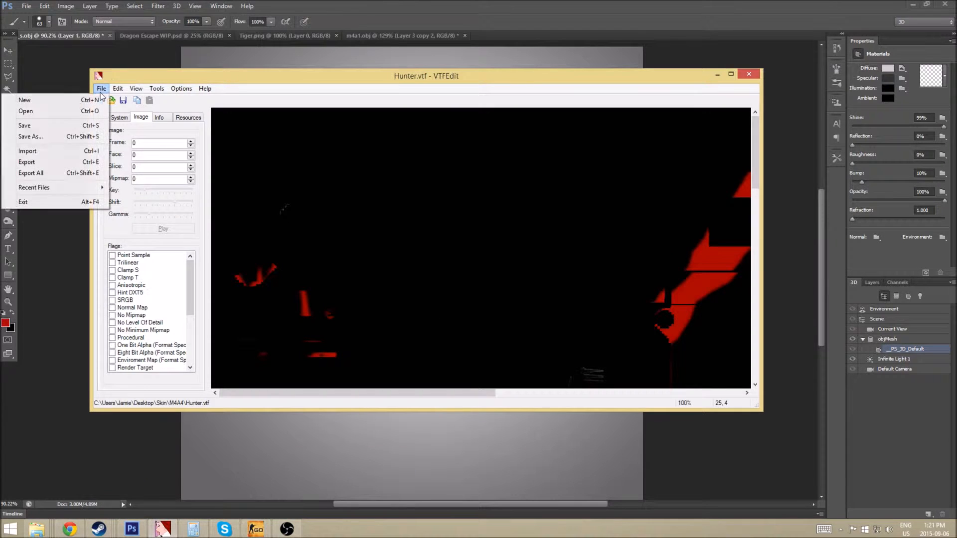
pyautogui.click(36, 110)
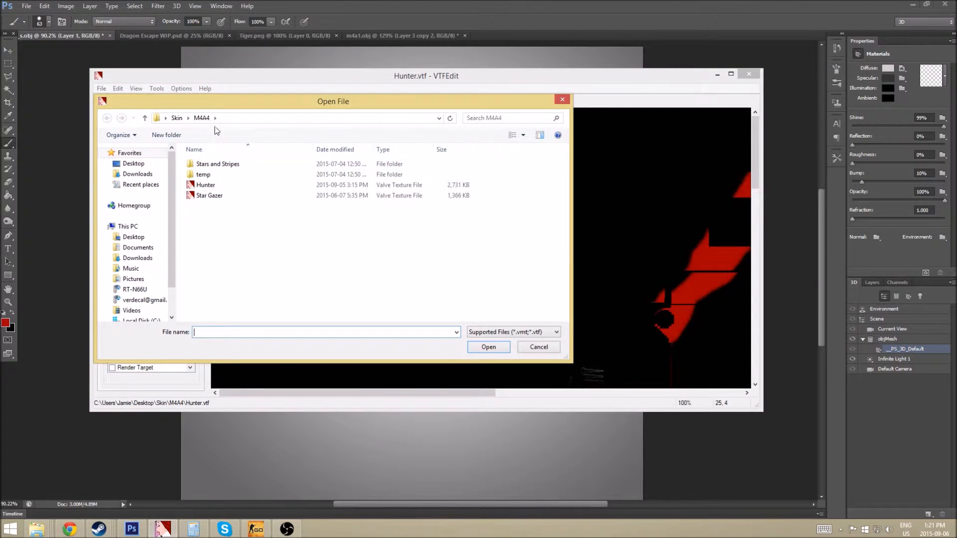
pyautogui.click(215, 118)
pyautogui.click(170, 119)
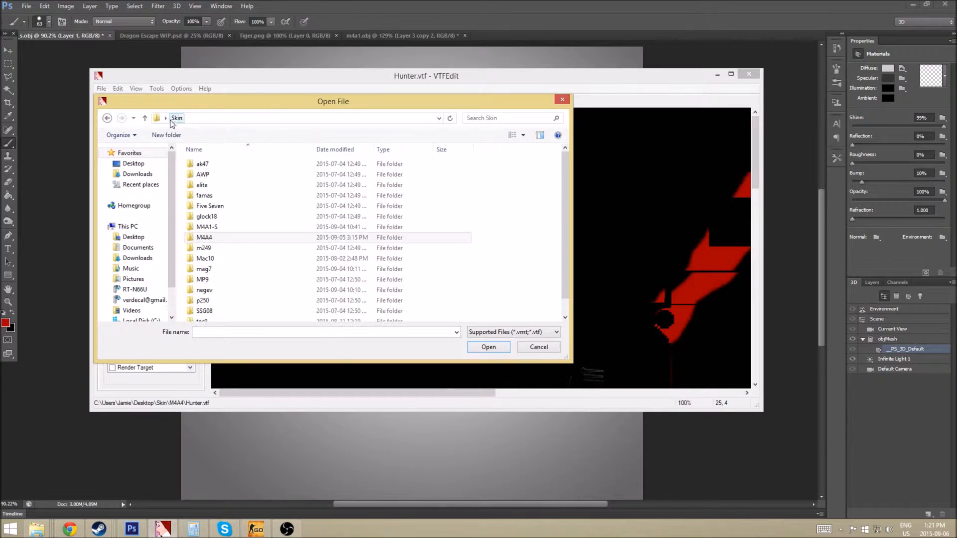
pyautogui.doubleClick(206, 227)
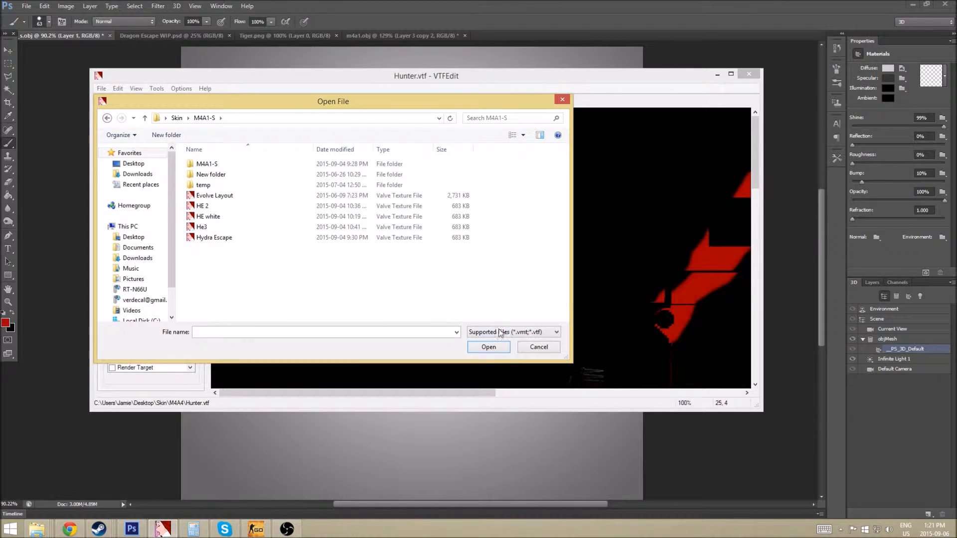
# Cancel the Open window and import Skin\M4A1-S\HE 3.tga with the default VTF options.
pyautogui.click(538, 347)
pyautogui.click(101, 88)
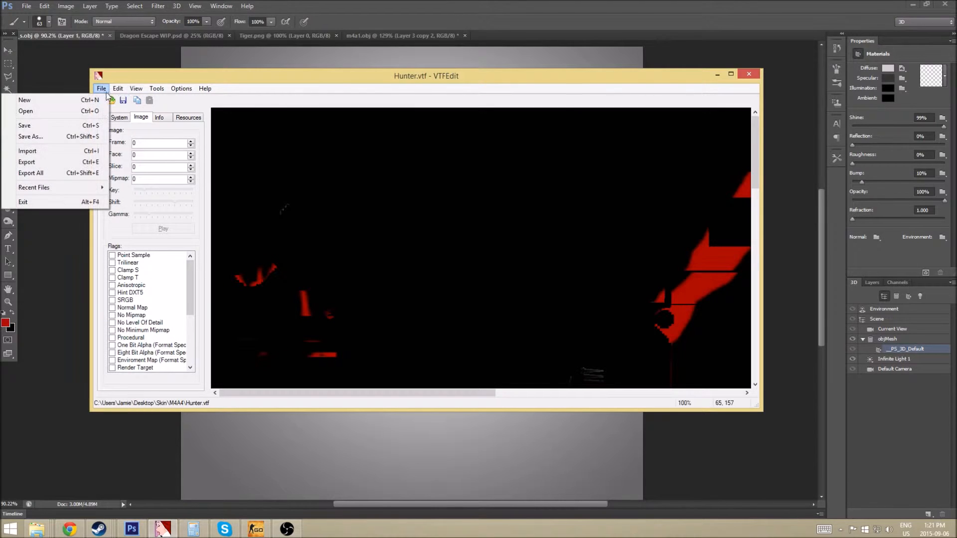
pyautogui.click(38, 151)
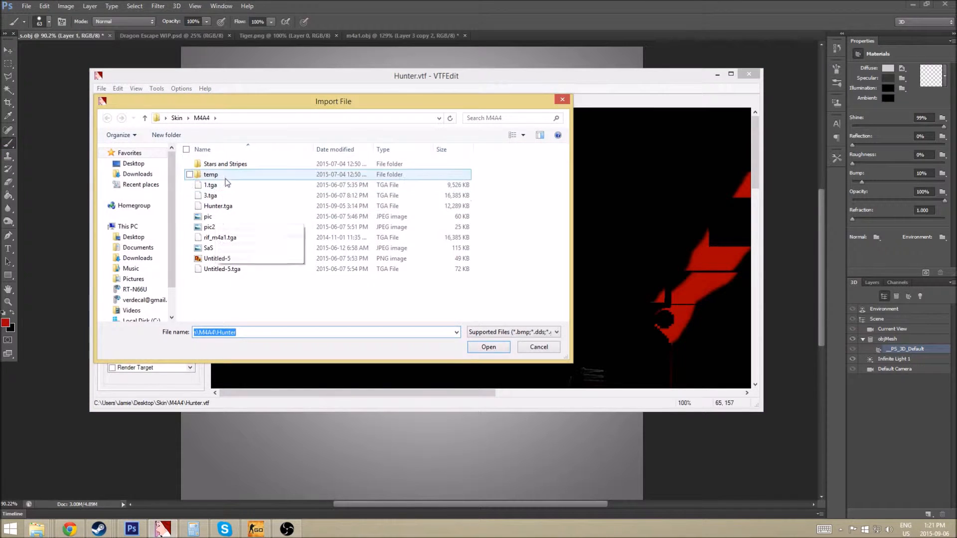
pyautogui.click(177, 118)
pyautogui.doubleClick(214, 227)
pyautogui.click(217, 205)
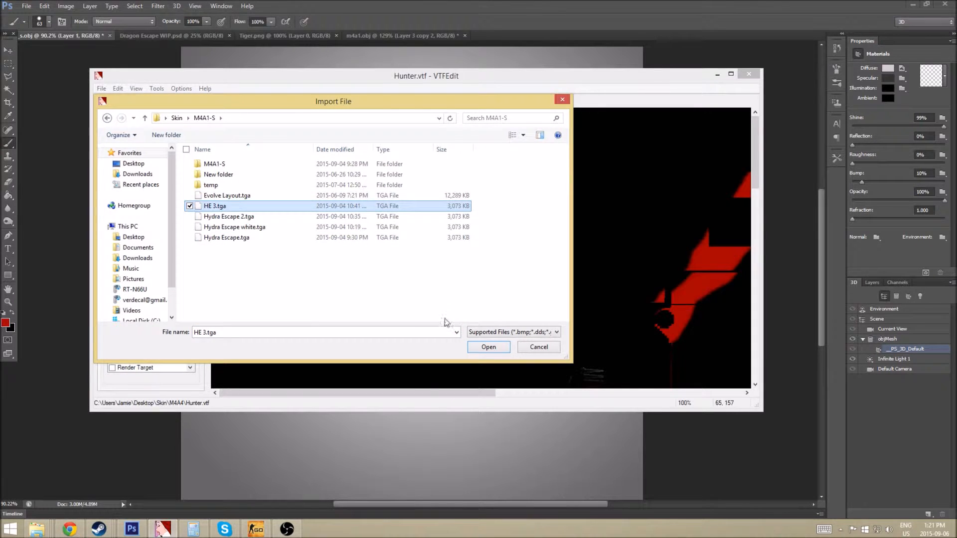
pyautogui.click(487, 349)
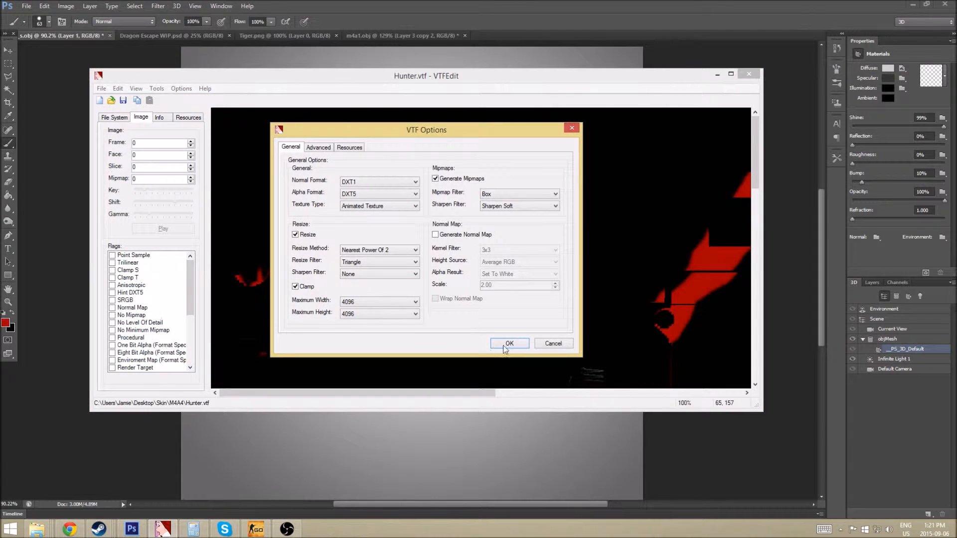
pyautogui.click(506, 344)
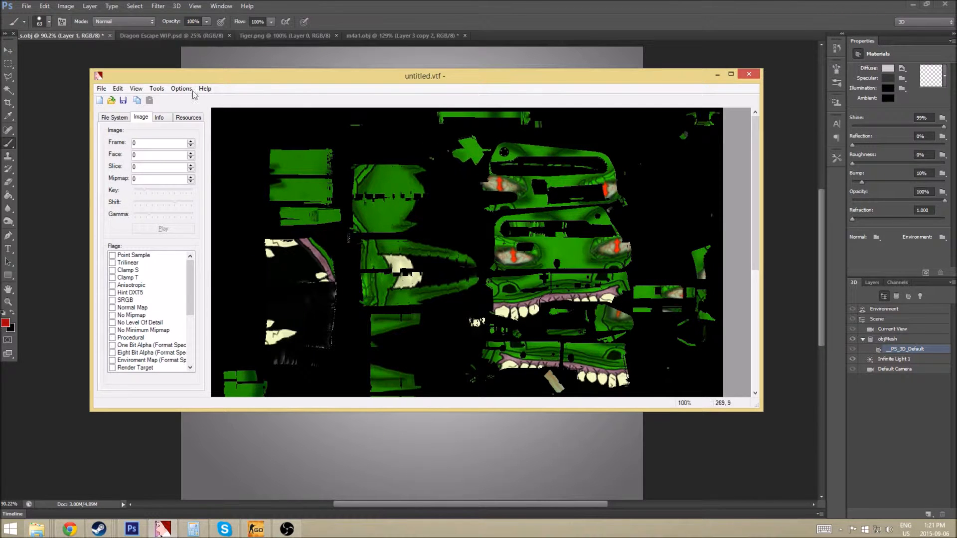
# Save the texture as the Hunter file with type VTF Files (*.vtf), then minimize VTFEdit.
pyautogui.click(102, 88)
pyautogui.click(52, 137)
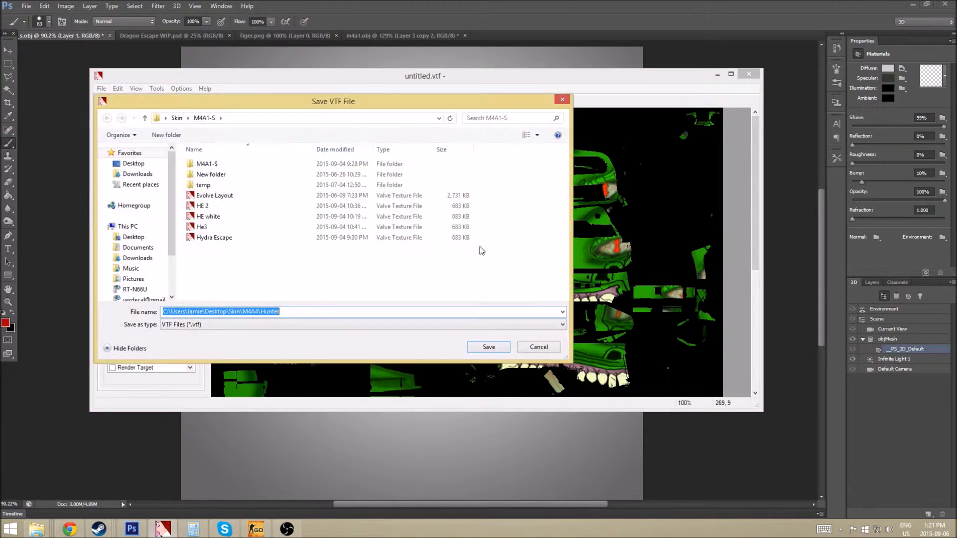
pyautogui.click(251, 325)
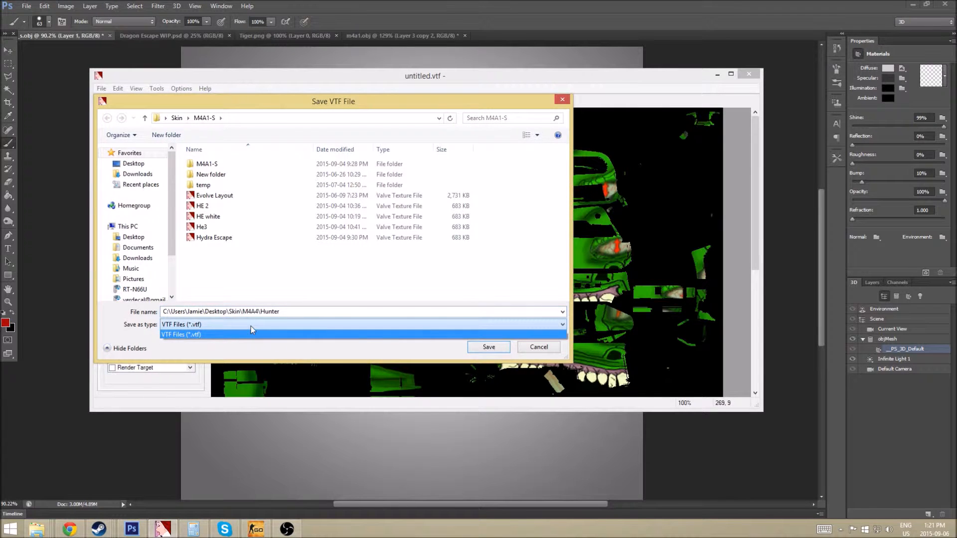
pyautogui.click(279, 335)
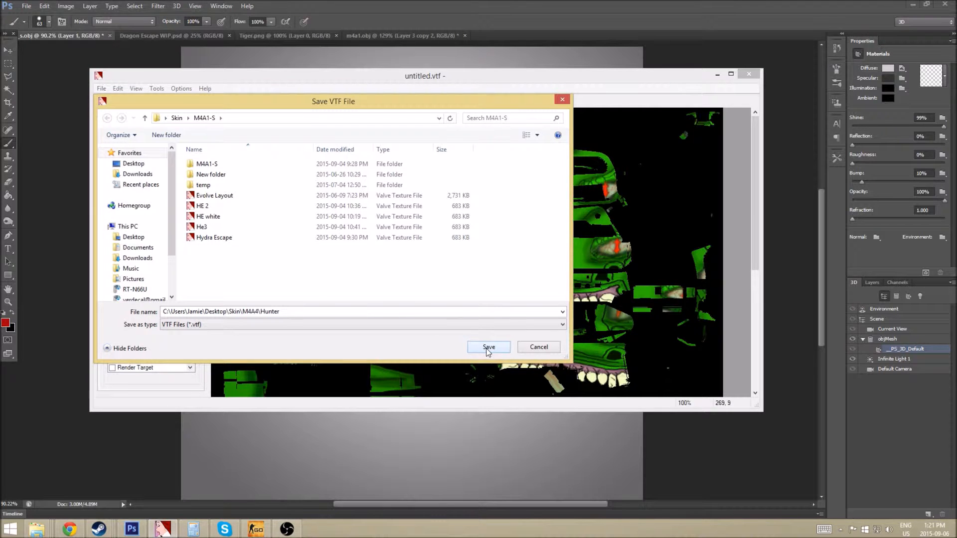
pyautogui.click(547, 349)
pyautogui.click(718, 74)
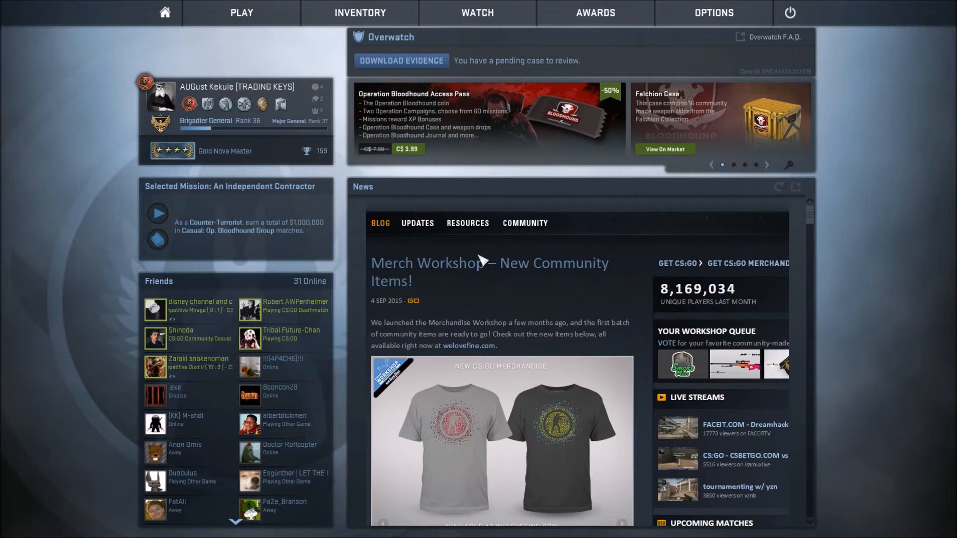
pyautogui.click(715, 12)
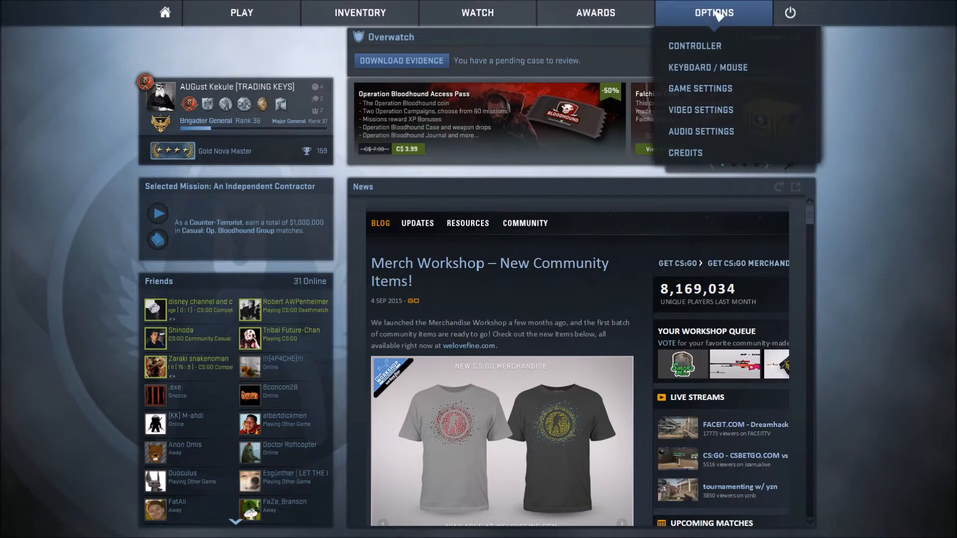
pyautogui.click(720, 95)
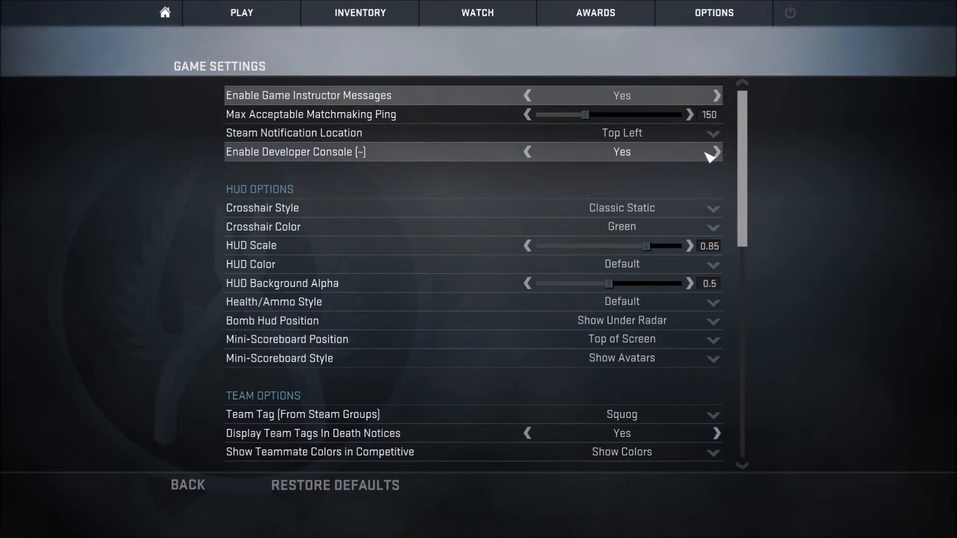
pyautogui.click(167, 13)
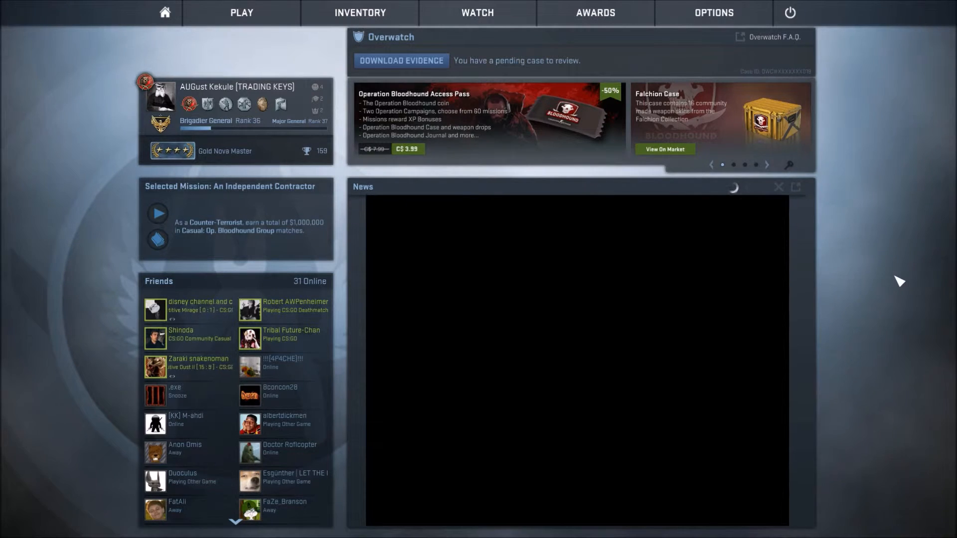
pyautogui.click(713, 13)
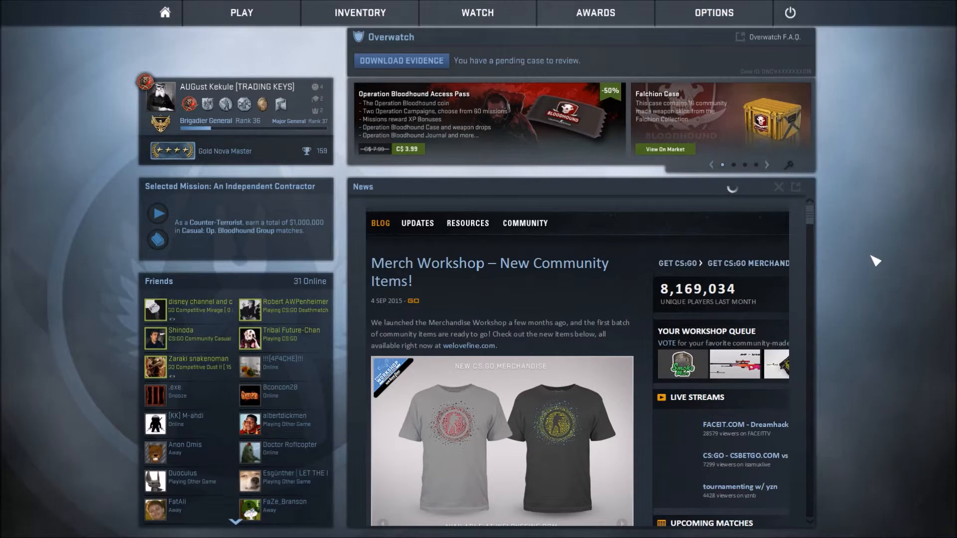
# Launch the Workshop Workbench with the workshop_workbench console command.
pyautogui.press('`')
pyautogui.write('wo')
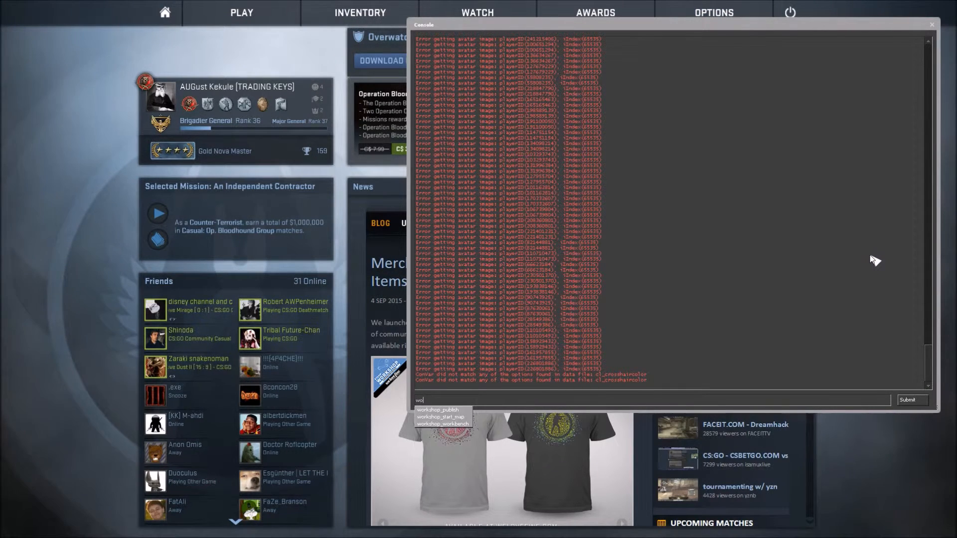
pyautogui.write('rkshop_')
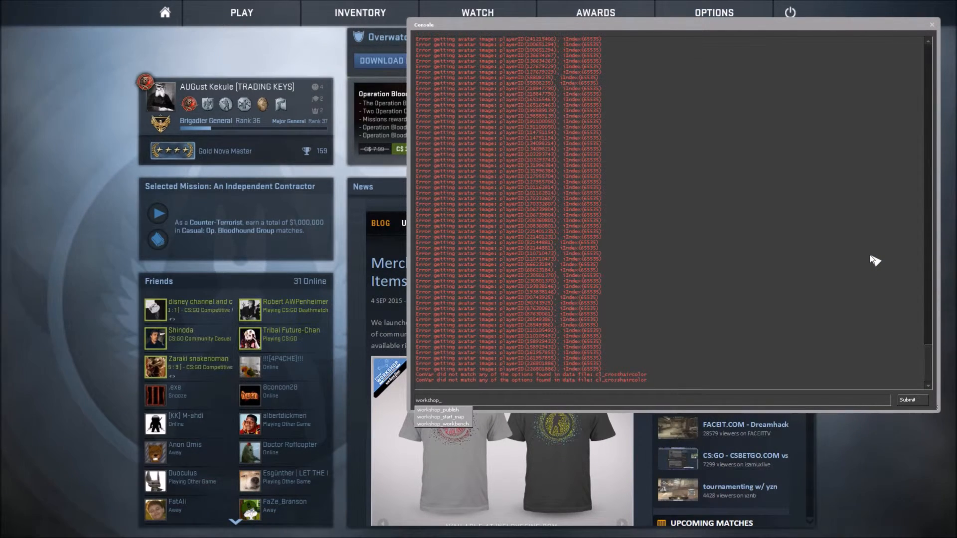
pyautogui.write('workbench')
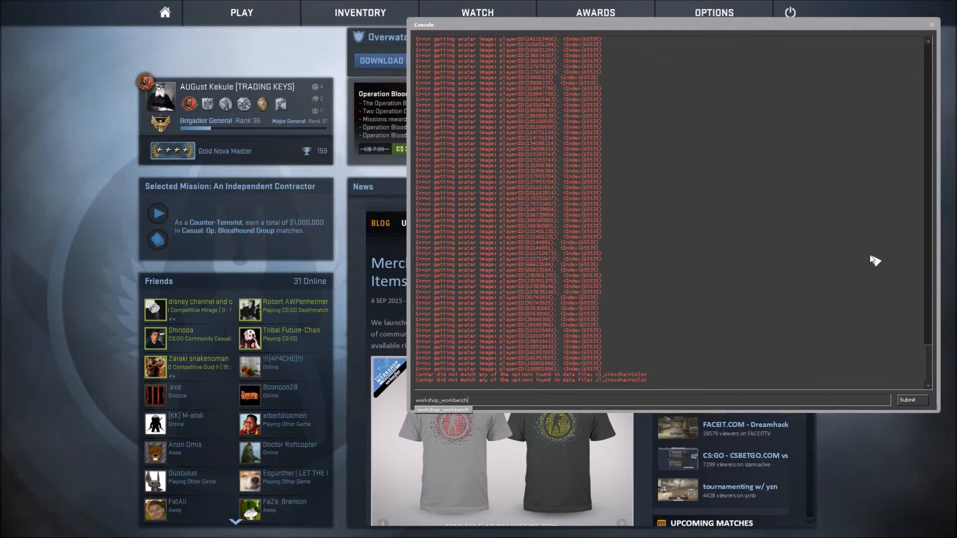
pyautogui.press('Return')
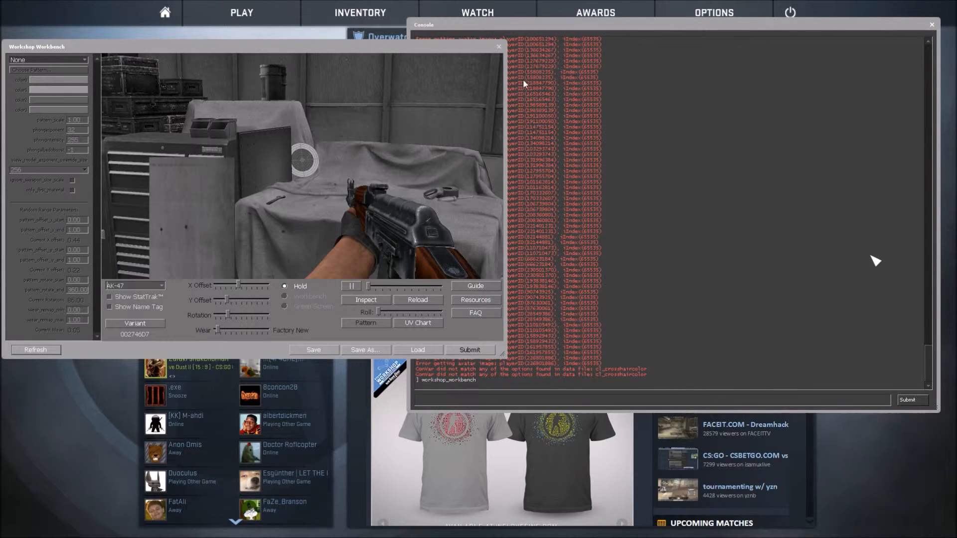
# Drag the workbench window wider, taller, and up to the screen top to fill the screen.
pyautogui.moveTo(507, 122); pyautogui.dragTo(952, 122)
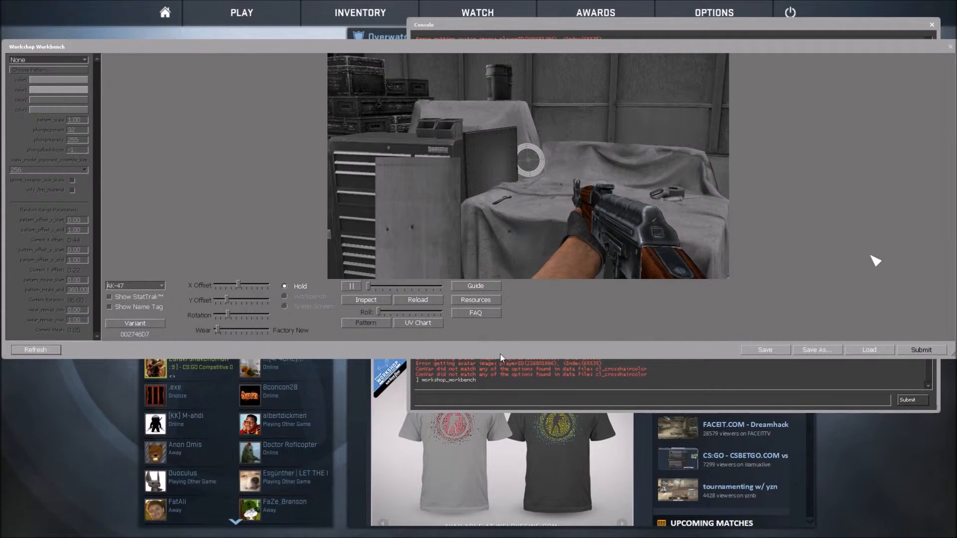
pyautogui.moveTo(500, 357); pyautogui.dragTo(498, 536)
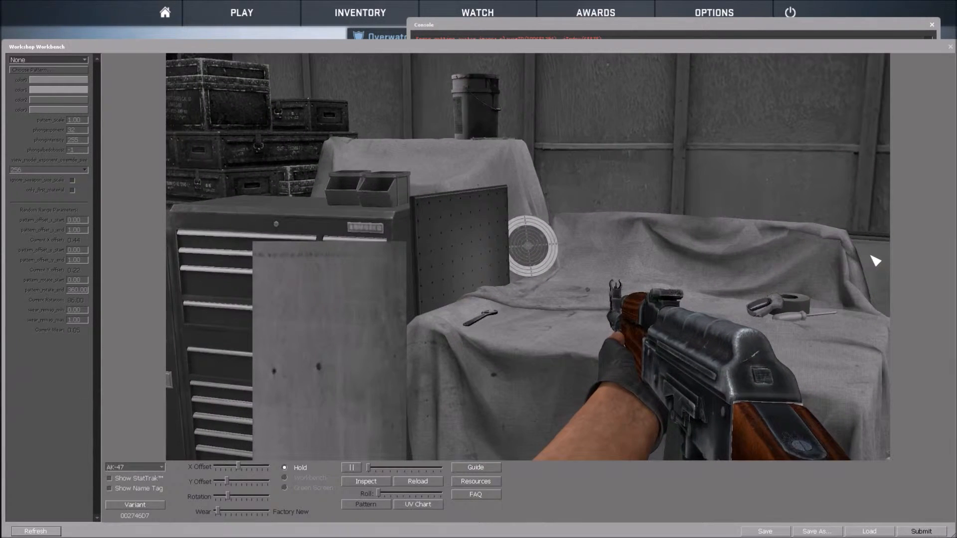
pyautogui.moveTo(579, 40); pyautogui.dragTo(575, 5)
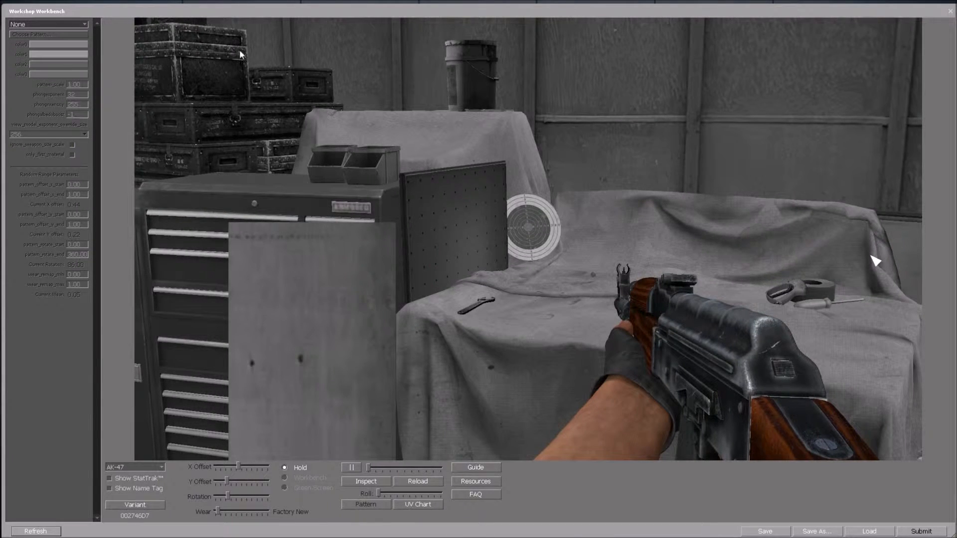
# Preview the AK-47 in a red Solid Color finish with inspect, then reset the pattern to None.
pyautogui.click(85, 24)
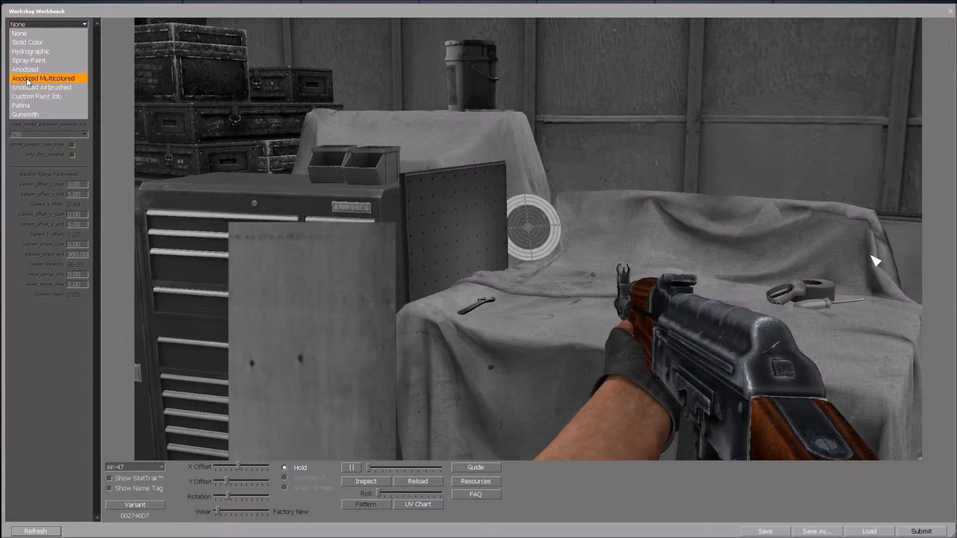
pyautogui.click(32, 42)
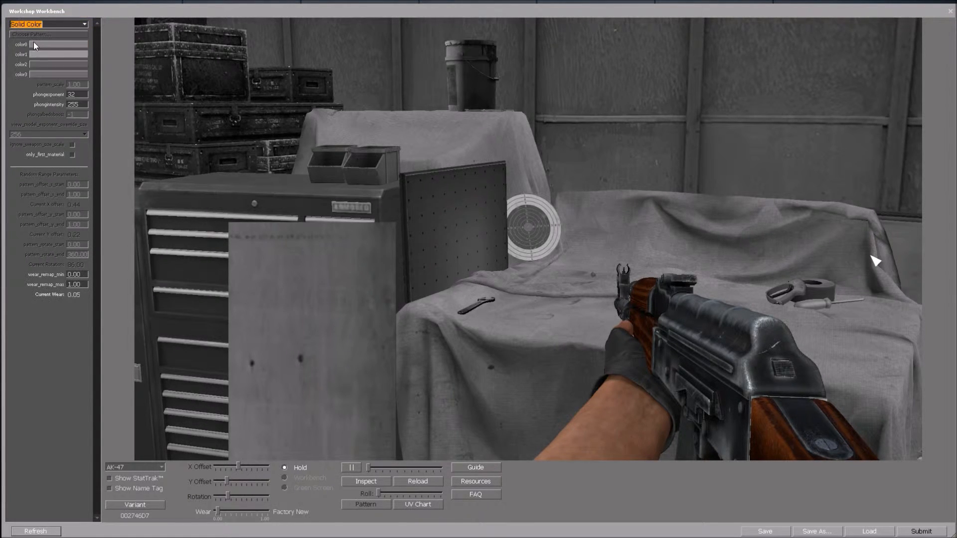
pyautogui.click(49, 44)
pyautogui.moveTo(491, 228); pyautogui.dragTo(522, 229)
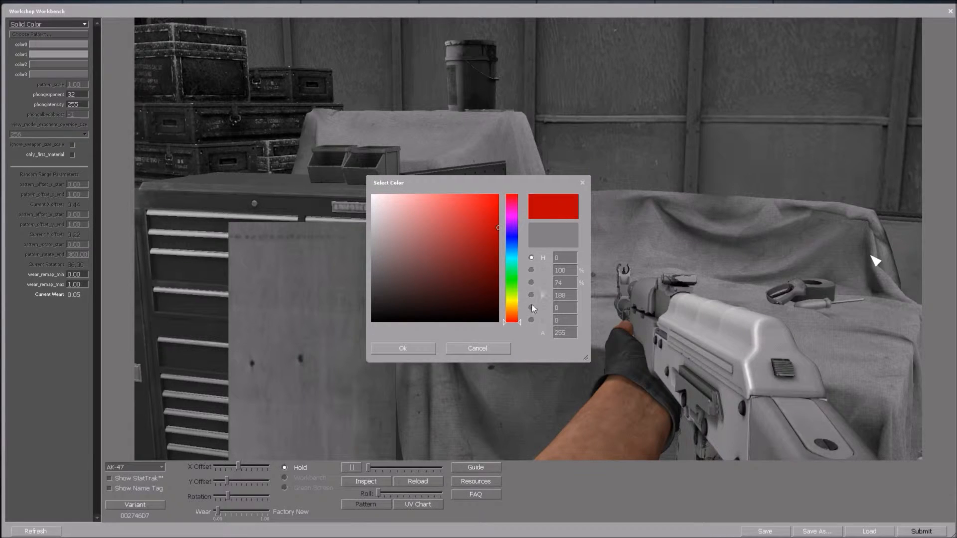
pyautogui.click(402, 348)
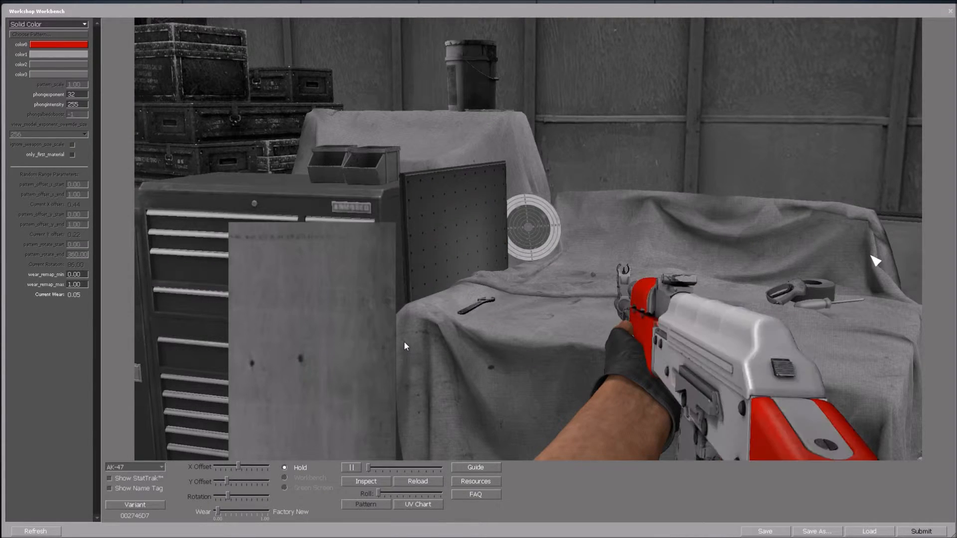
pyautogui.click(367, 484)
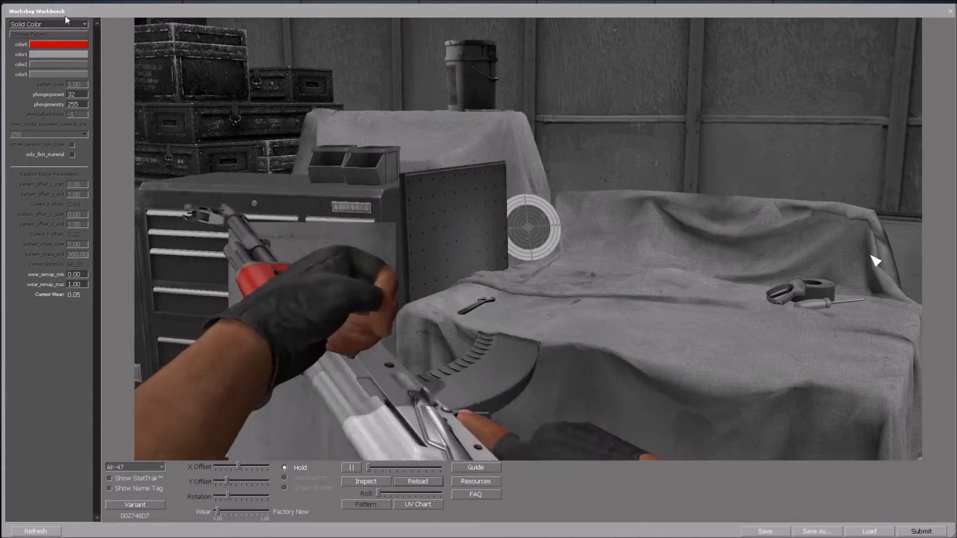
pyautogui.click(84, 25)
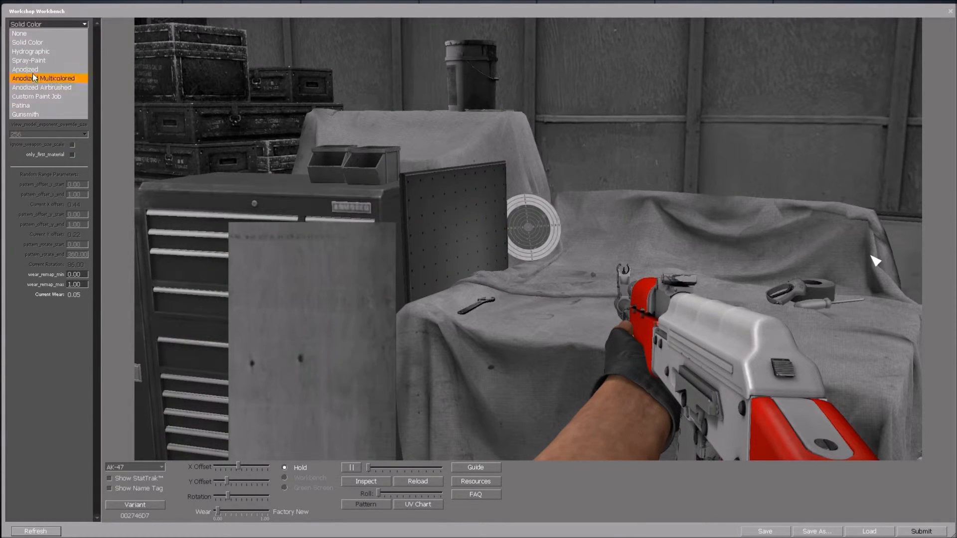
pyautogui.click(25, 32)
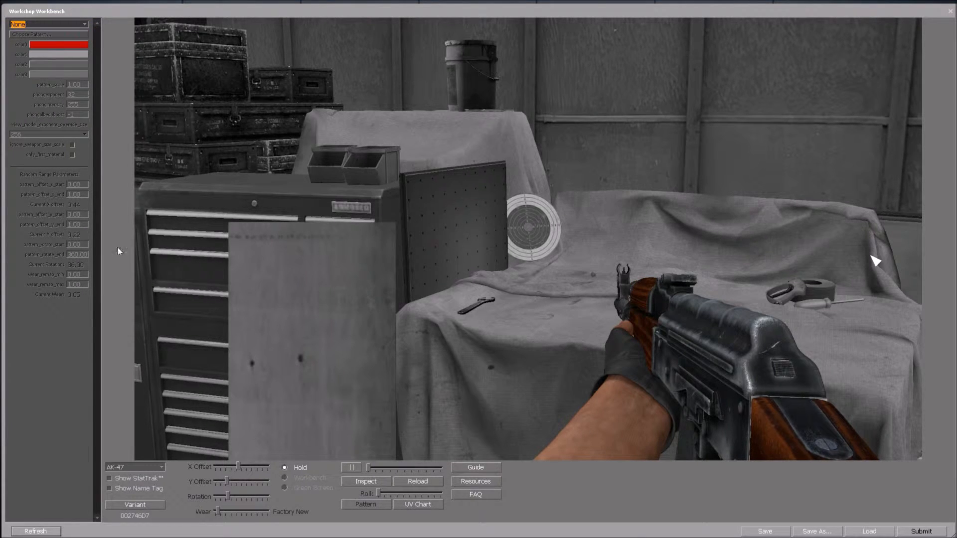
# Pick M4A1-S from the weapon list, then toggle Show StatTrak on and back off.
pyautogui.click(162, 467)
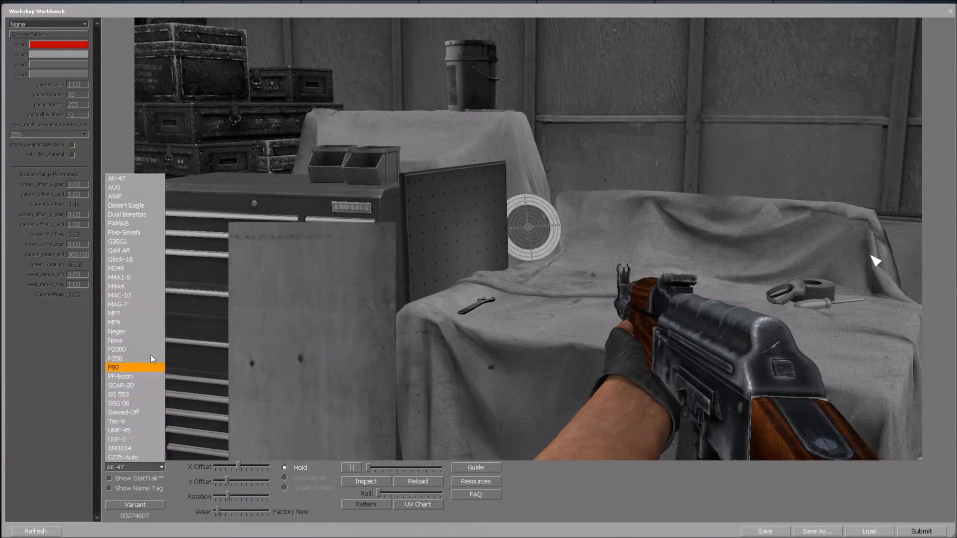
pyautogui.click(162, 466)
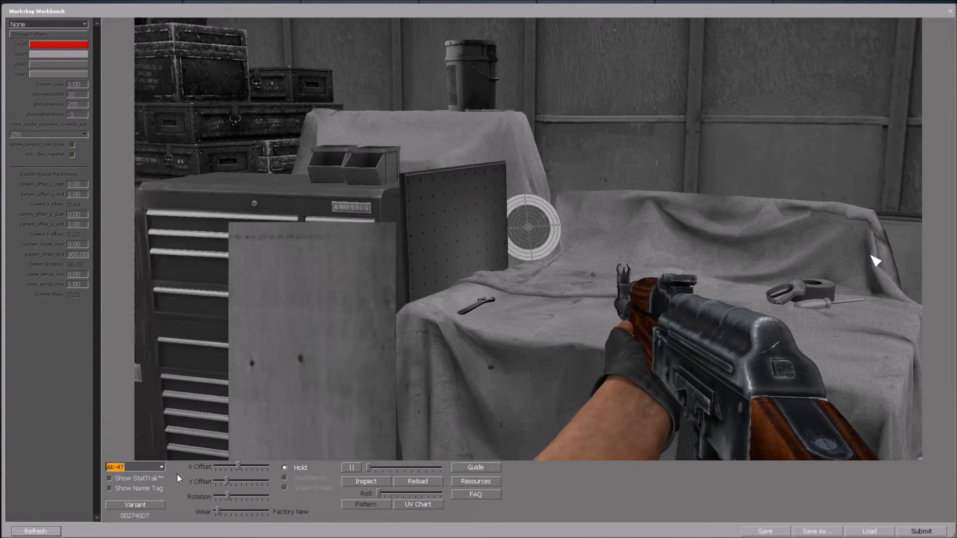
pyautogui.click(160, 467)
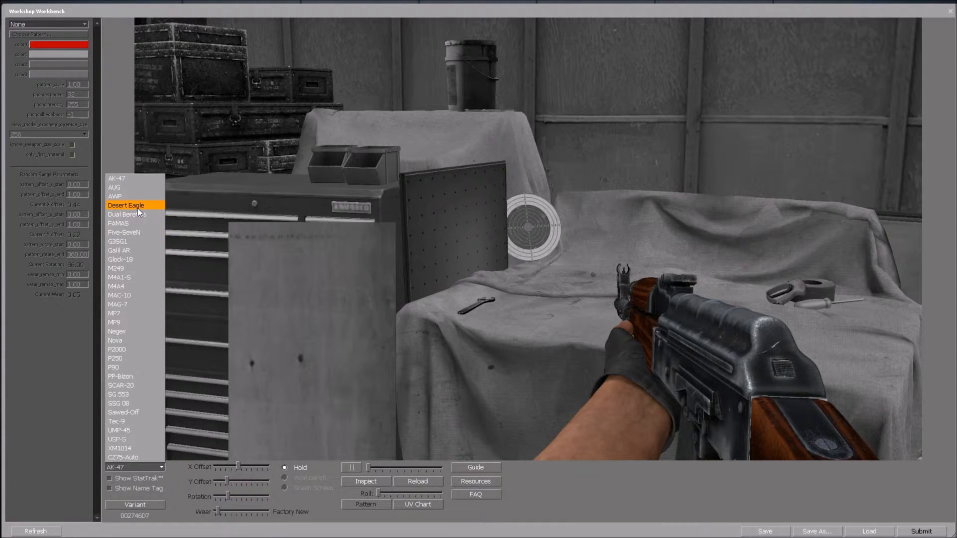
pyautogui.click(131, 277)
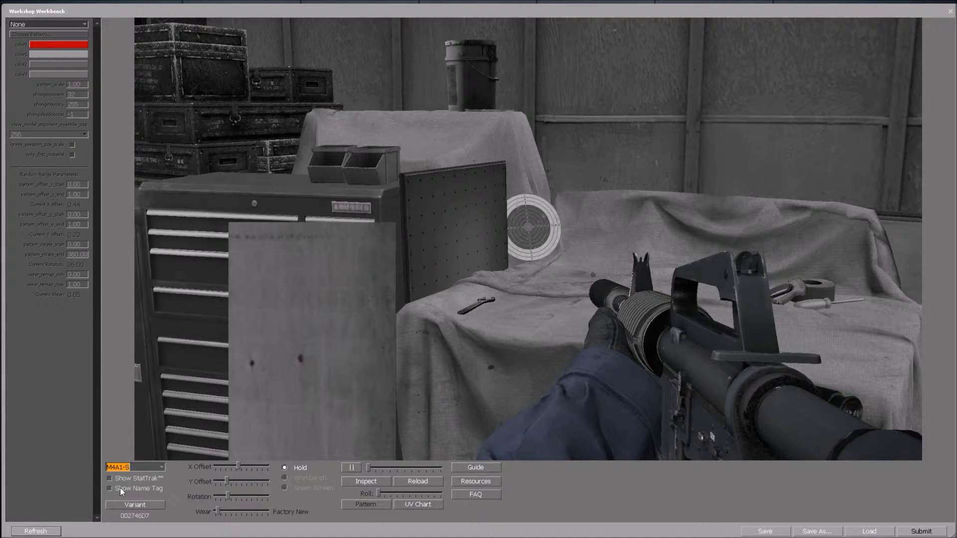
pyautogui.click(110, 479)
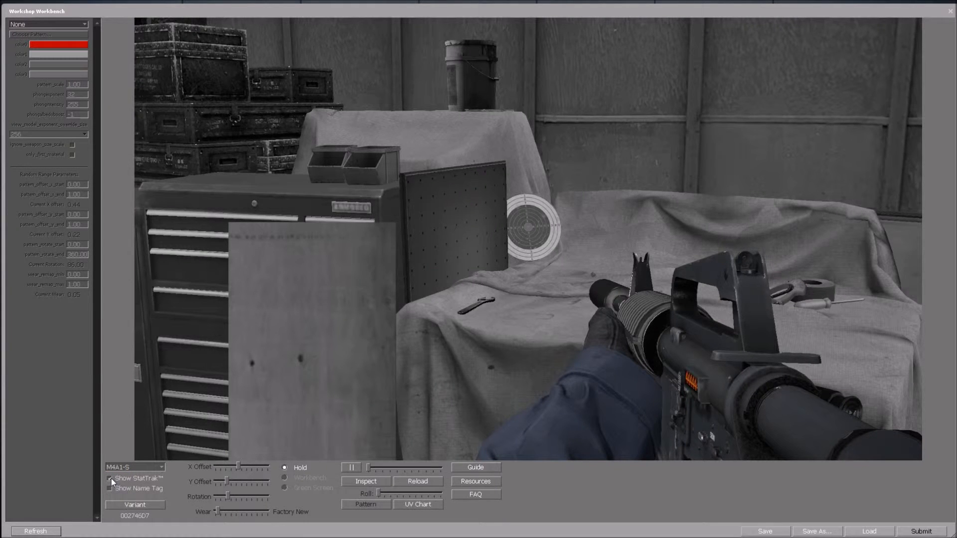
pyautogui.click(110, 478)
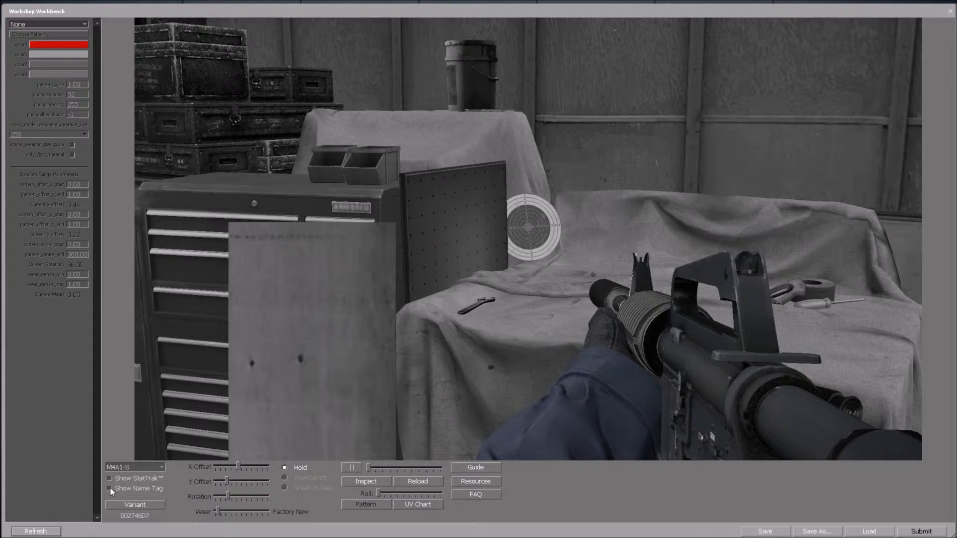
pyautogui.click(110, 489)
pyautogui.click(288, 476)
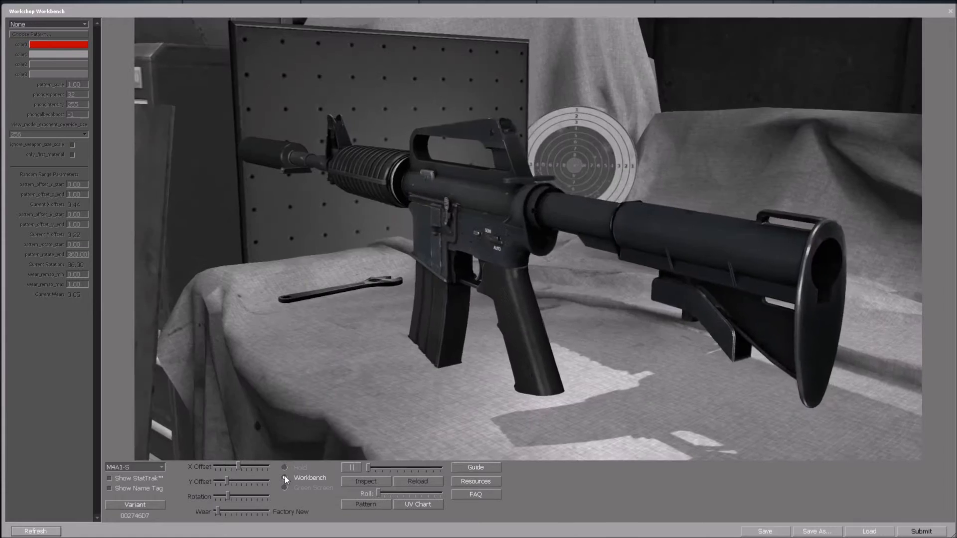
pyautogui.click(285, 491)
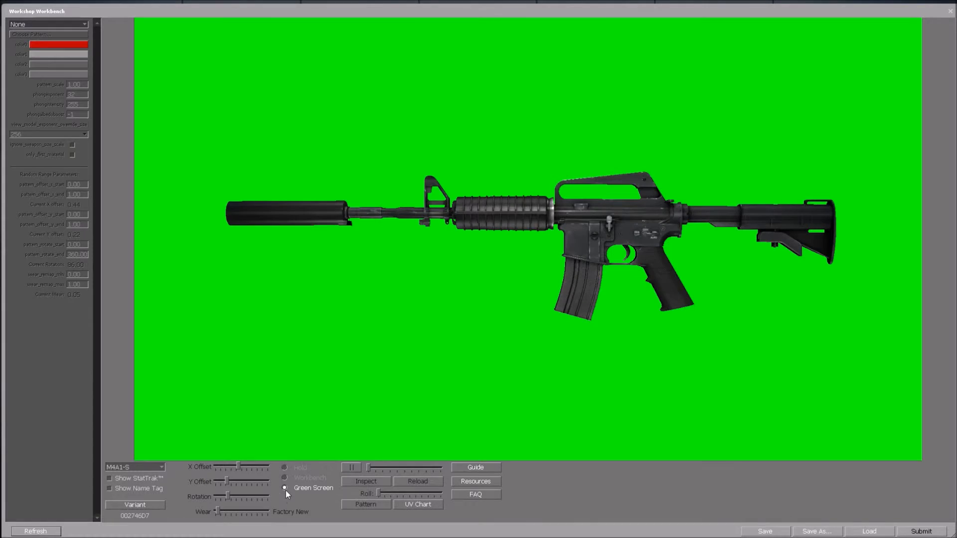
pyautogui.click(285, 479)
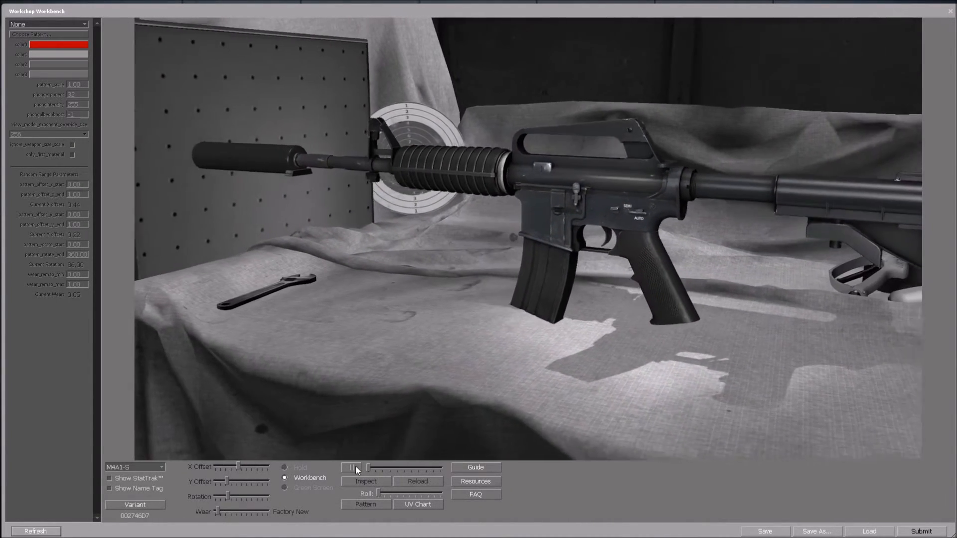
pyautogui.click(354, 465)
pyautogui.moveTo(378, 468); pyautogui.dragTo(339, 486)
pyautogui.click(352, 467)
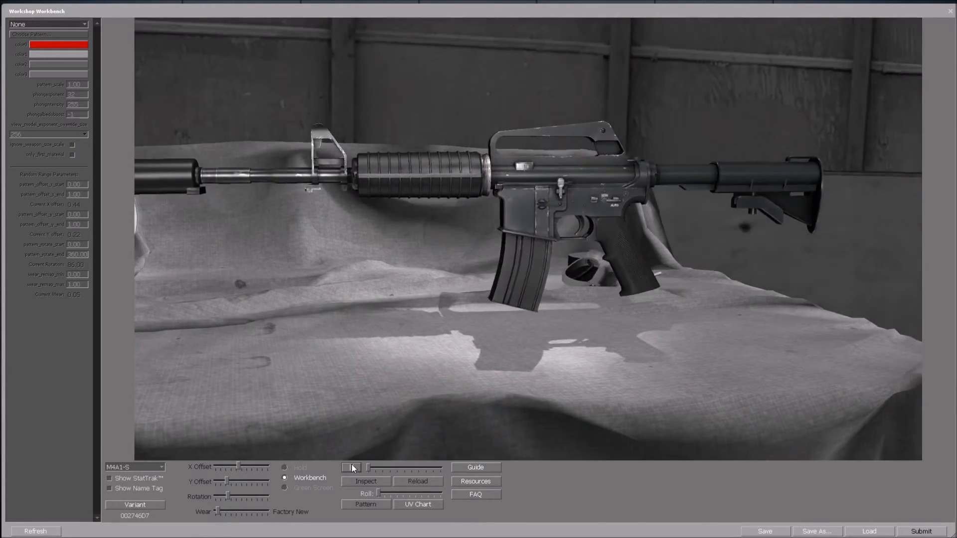
pyautogui.click(301, 467)
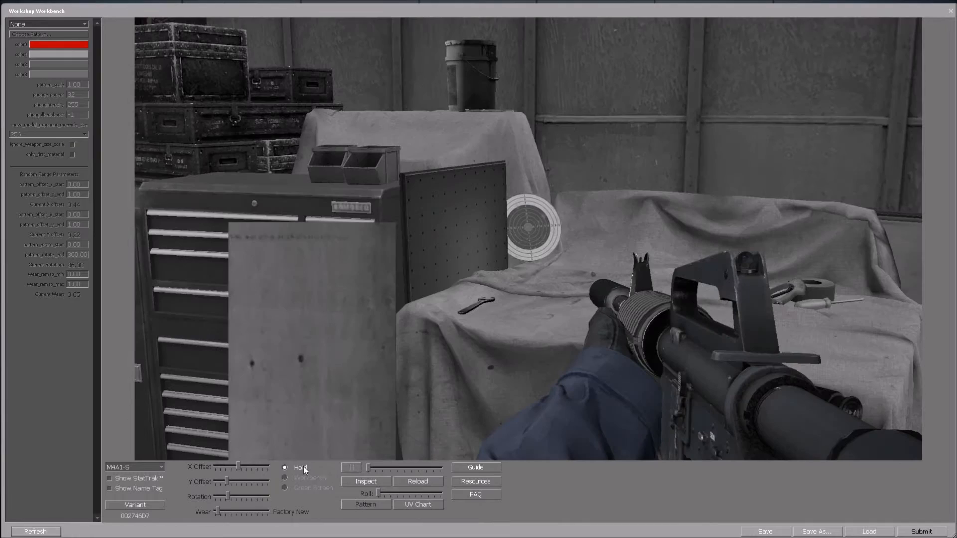
pyautogui.click(361, 481)
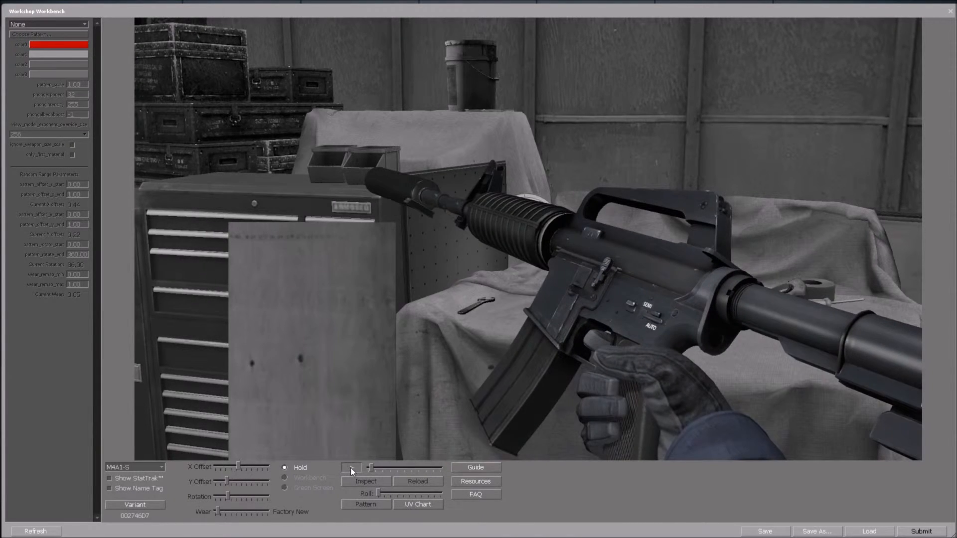
pyautogui.click(351, 467)
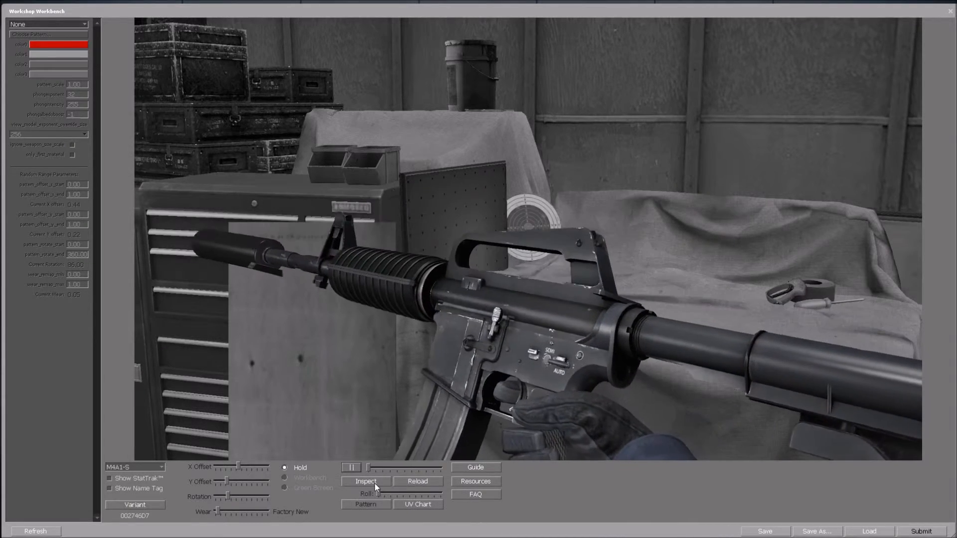
pyautogui.click(366, 477)
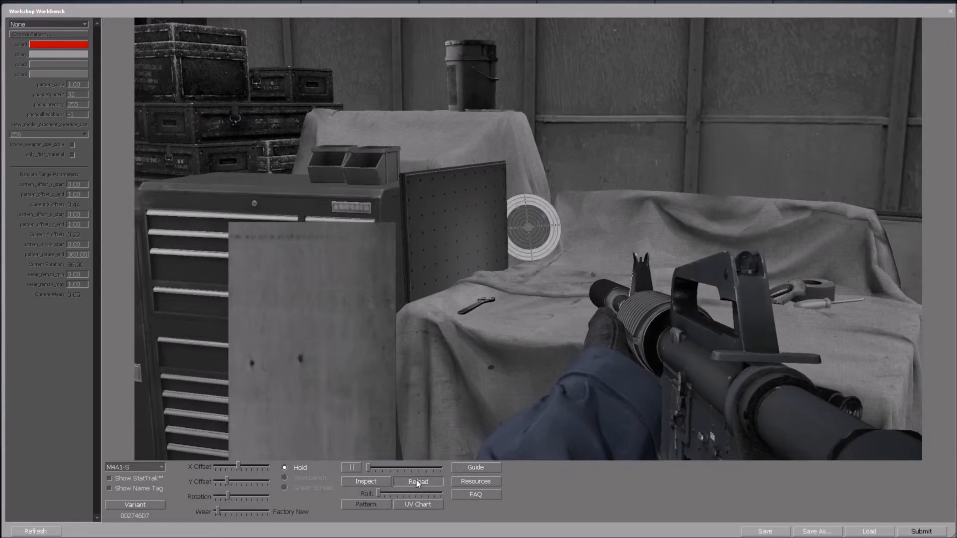
pyautogui.click(417, 479)
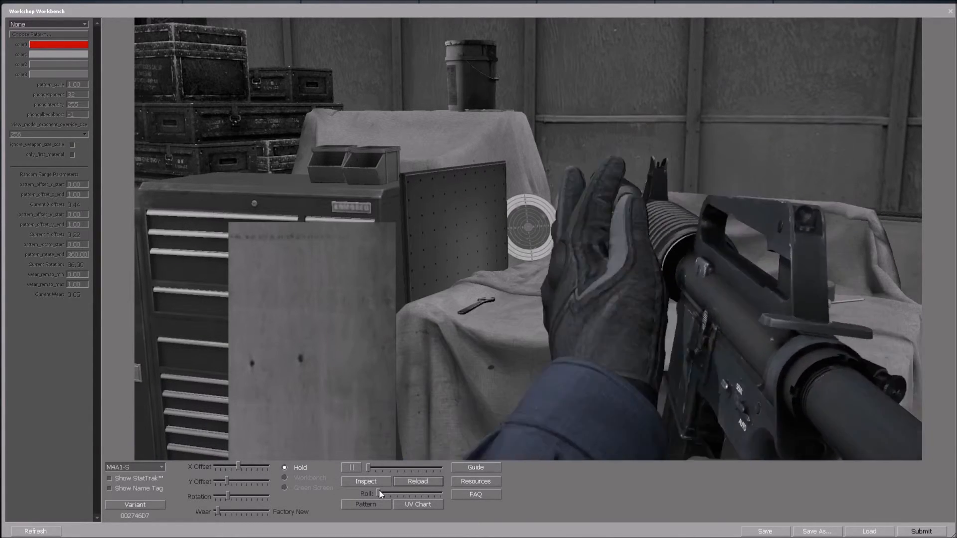
pyautogui.click(408, 505)
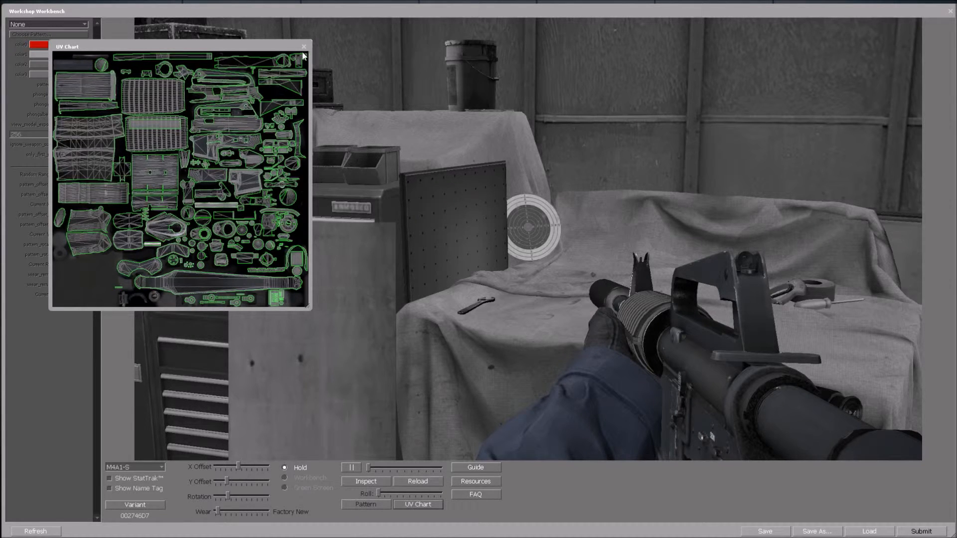
pyautogui.click(304, 48)
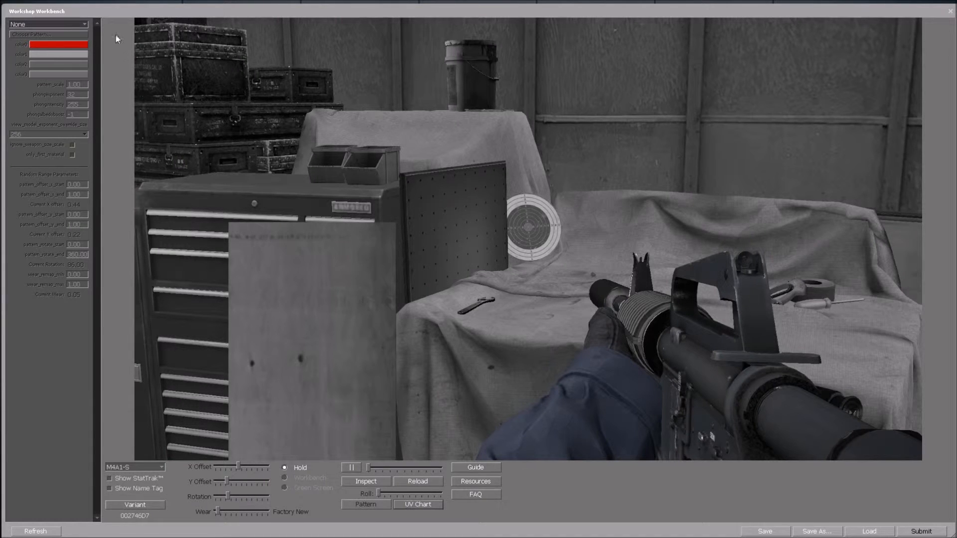
# Set the finish type to Gunsmith, keeping red as color0.
pyautogui.click(83, 24)
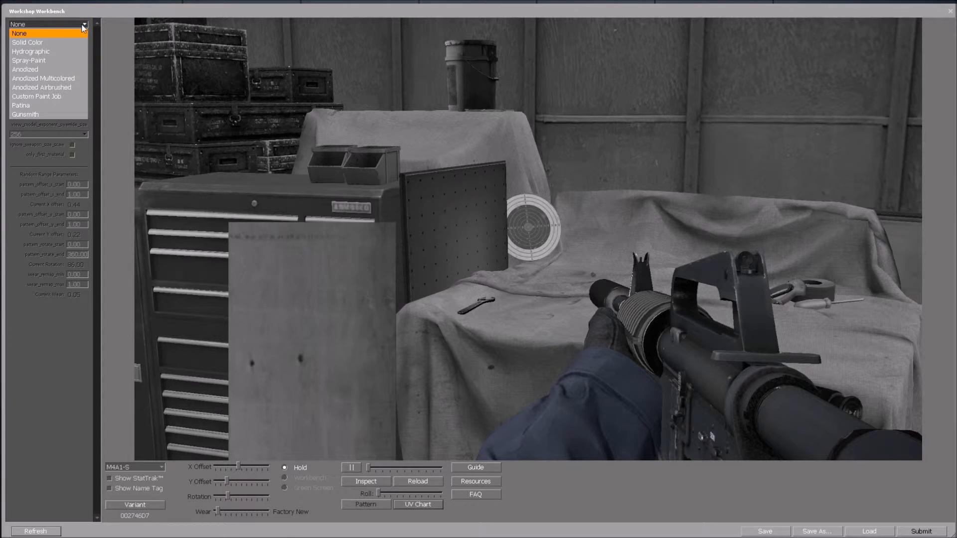
pyautogui.click(40, 114)
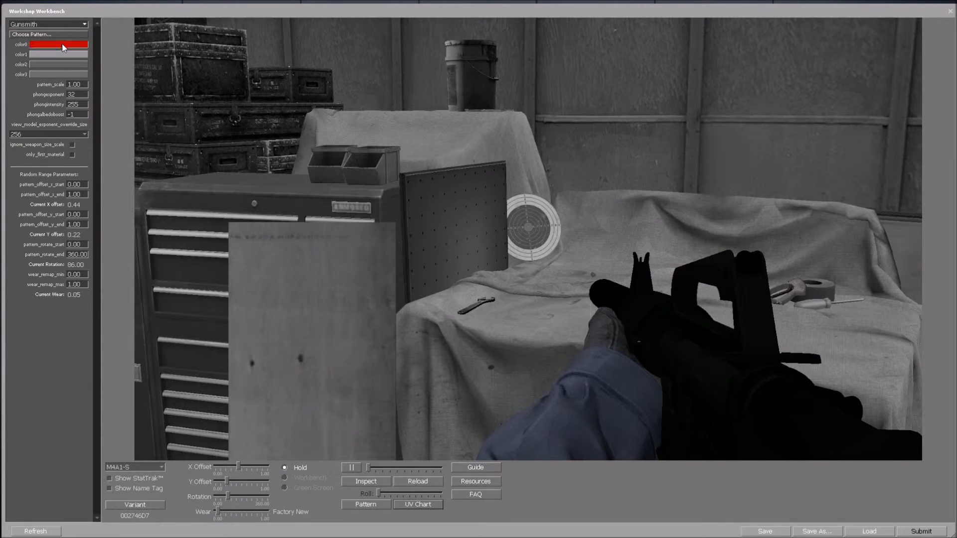
pyautogui.click(47, 44)
pyautogui.click(451, 347)
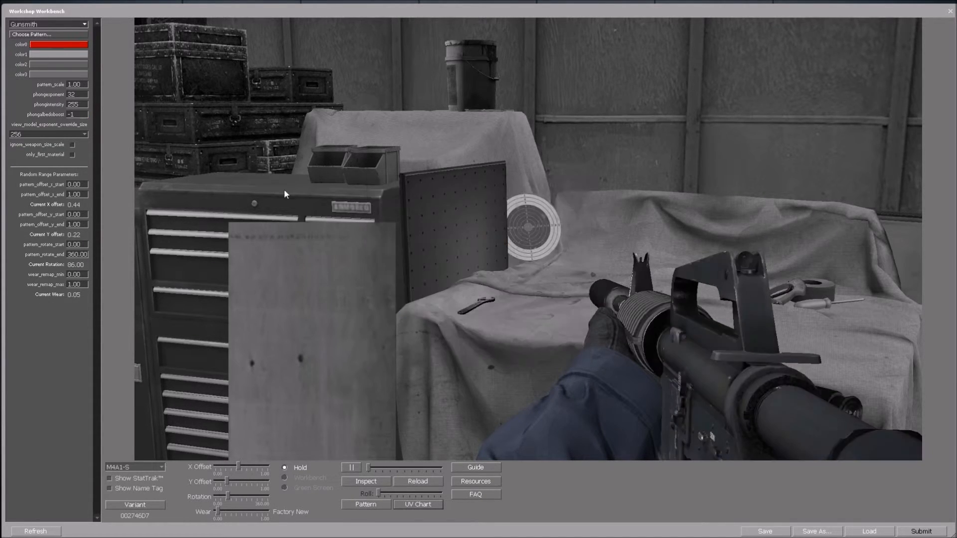
# Browse C:\Users\...\Desktop\Skin\M4A1-S and load He3.vtf as the pattern.
pyautogui.click(55, 34)
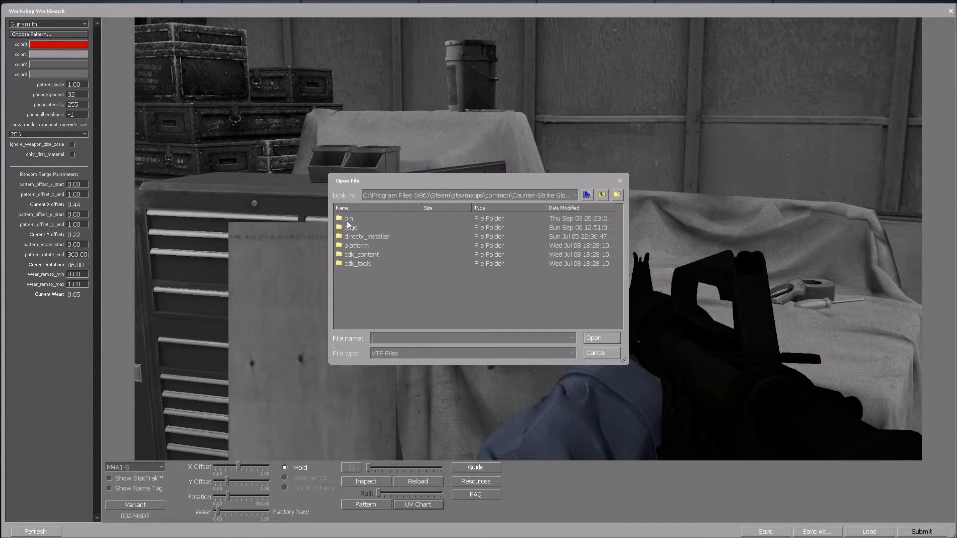
pyautogui.click(417, 190)
pyautogui.click(388, 207)
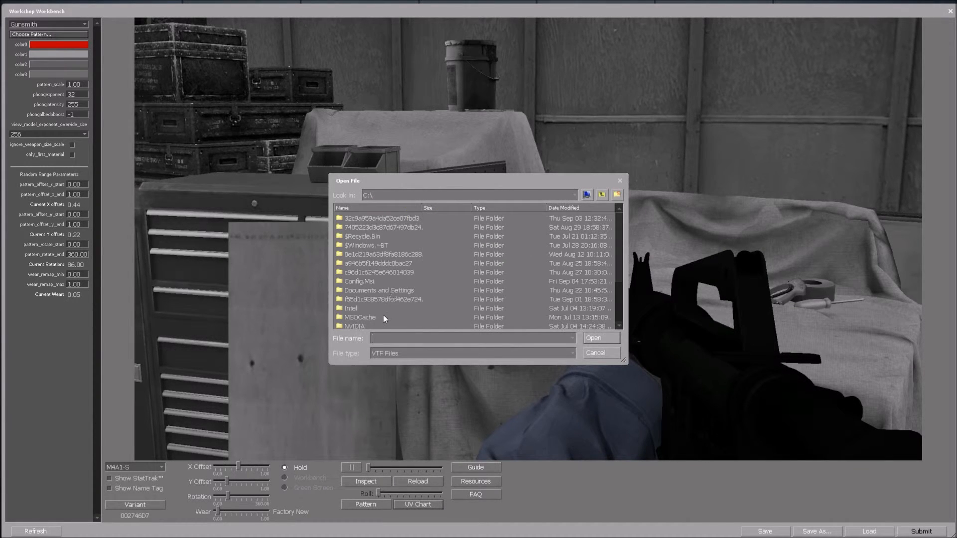
pyautogui.scroll(-3, 383, 315)
pyautogui.doubleClick(363, 318)
pyautogui.doubleClick(357, 256)
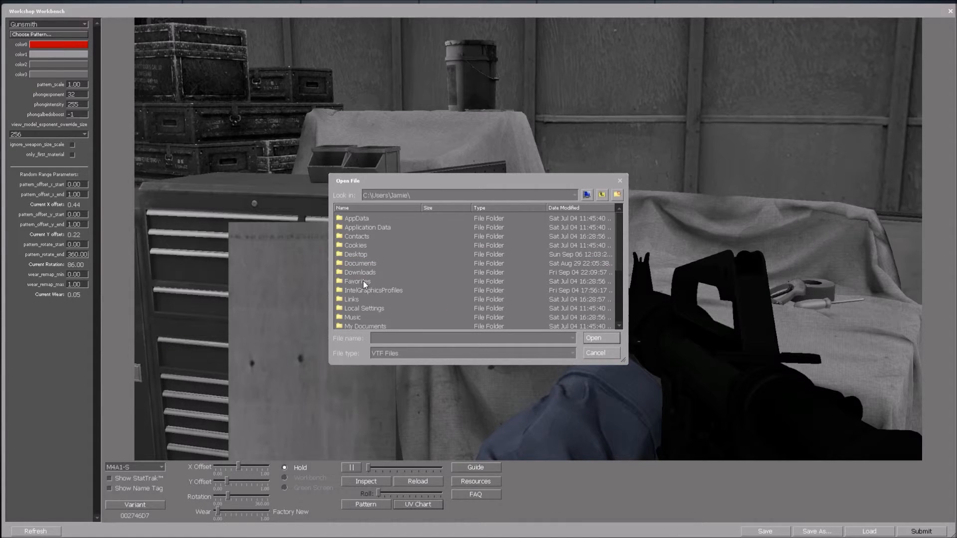
pyautogui.doubleClick(354, 256)
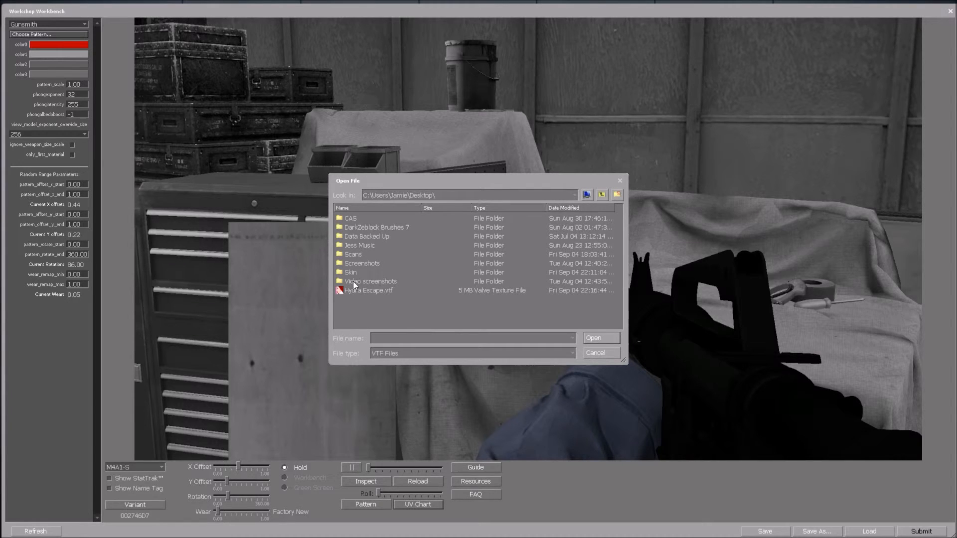
pyautogui.doubleClick(355, 272)
pyautogui.doubleClick(357, 282)
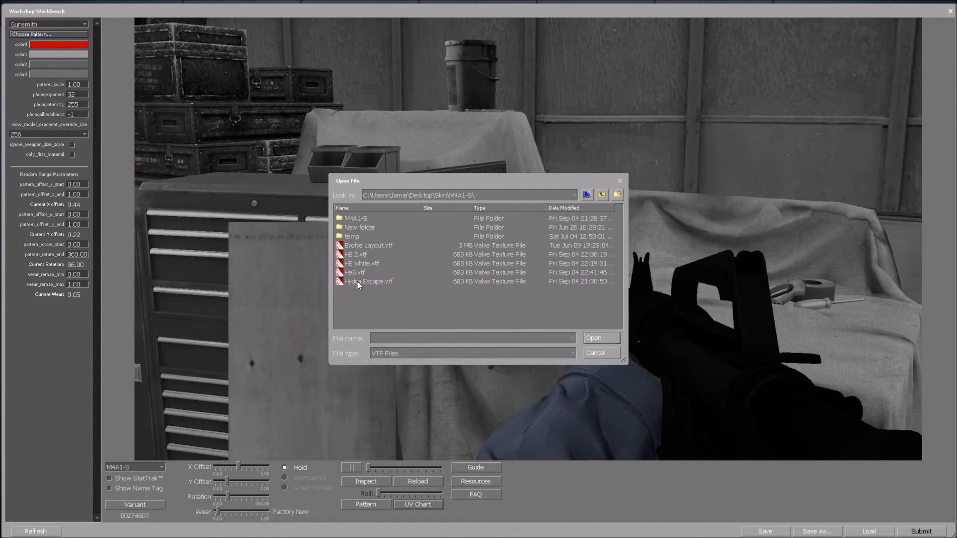
pyautogui.click(357, 279)
pyautogui.click(591, 340)
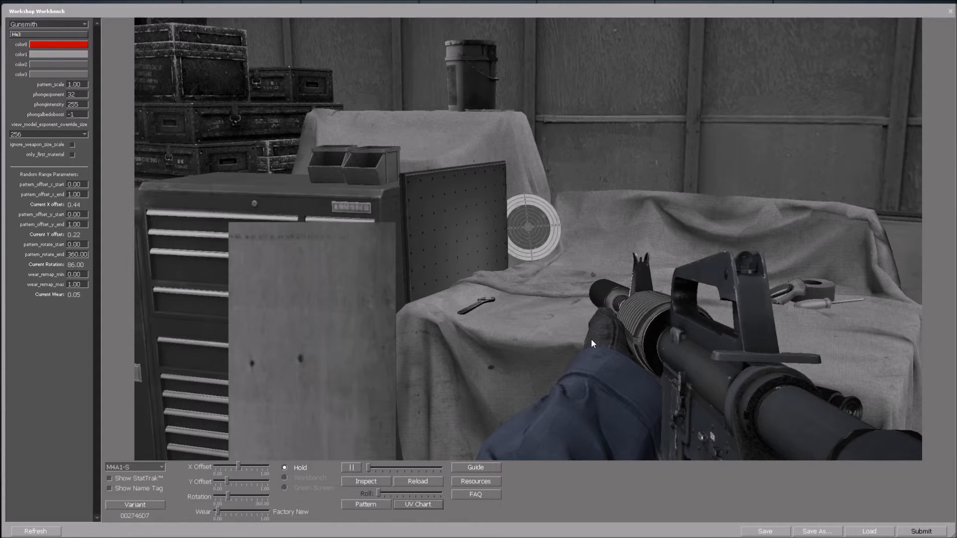
# Ignore weapon size scale, set pattern_offset_x_end, pattern_offset_y_end and pattern_rotate_end to 0, then replay Inspect.
pyautogui.click(364, 479)
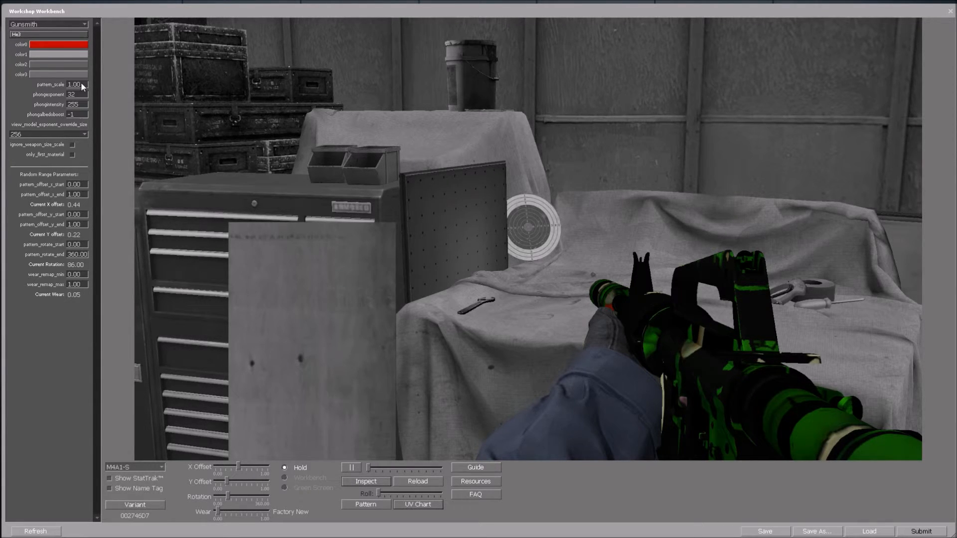
pyautogui.click(73, 145)
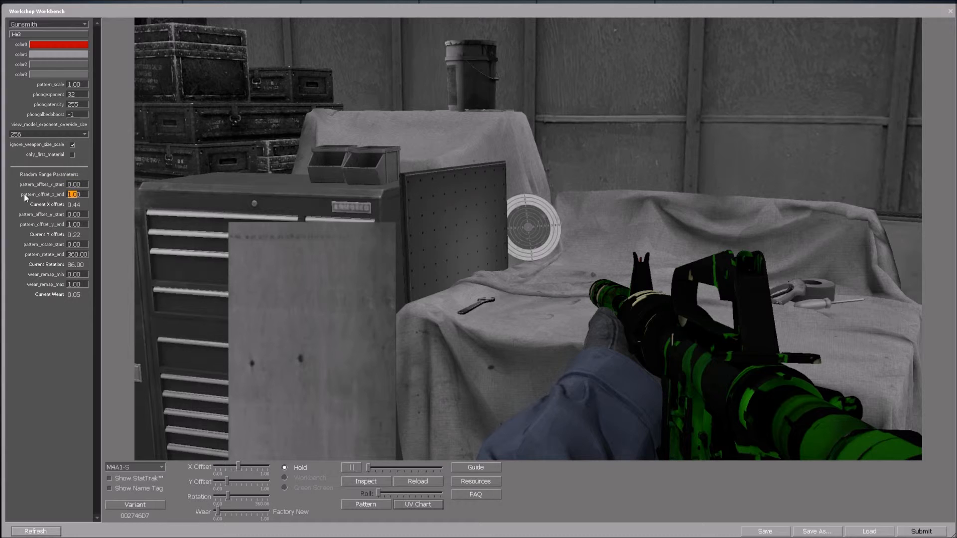
pyautogui.write('0')
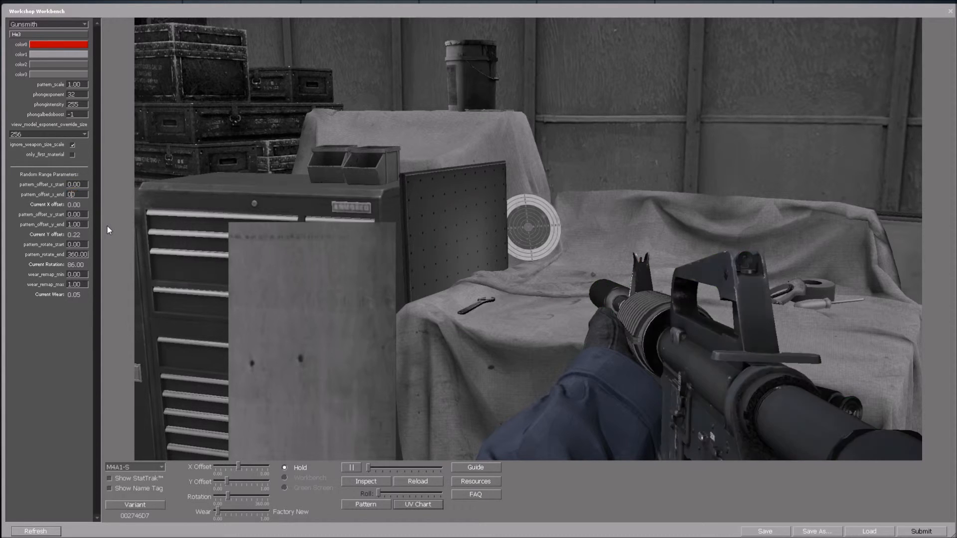
pyautogui.click(83, 223)
pyautogui.write('0')
pyautogui.moveTo(88, 254); pyautogui.dragTo(42, 250)
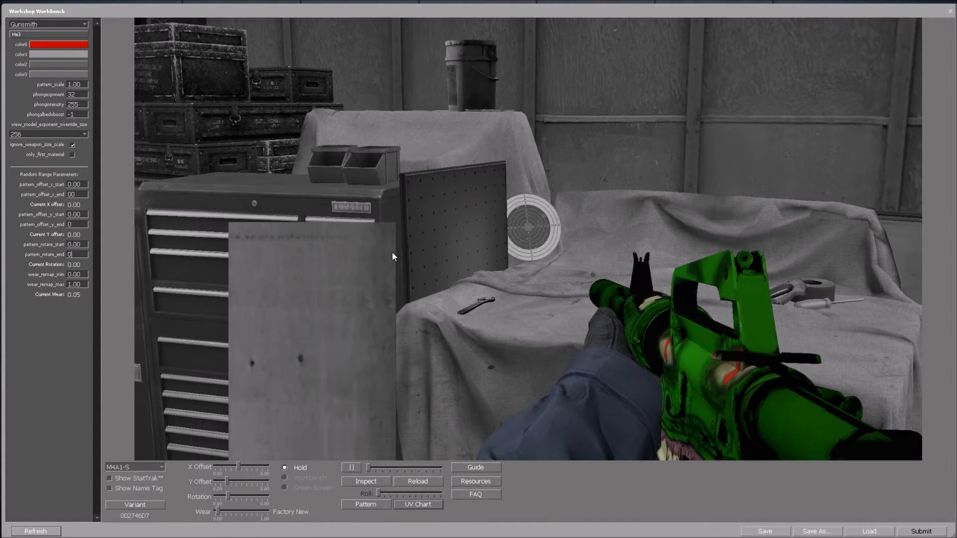
pyautogui.click(362, 479)
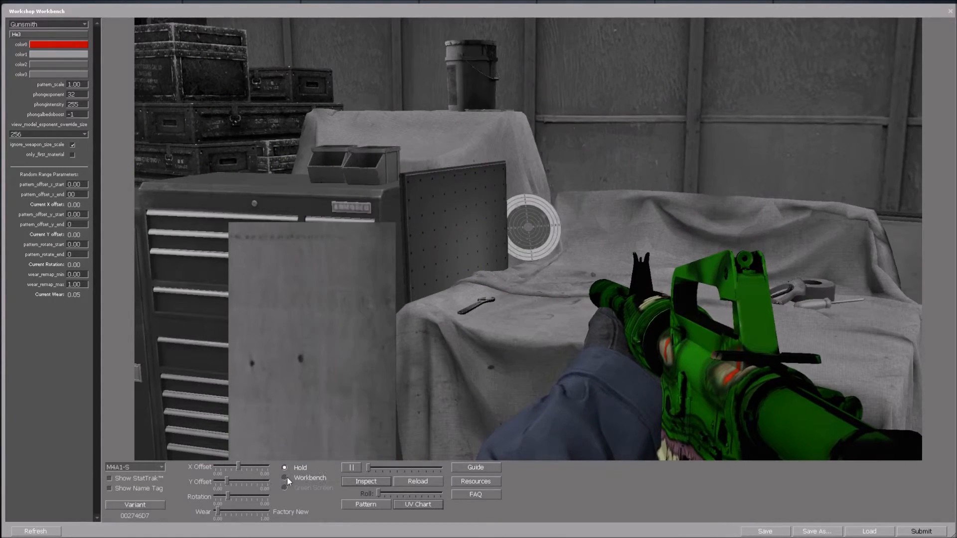
# Place the M4A1-S on the workbench and view its UV chart, then close the chart.
pyautogui.click(285, 477)
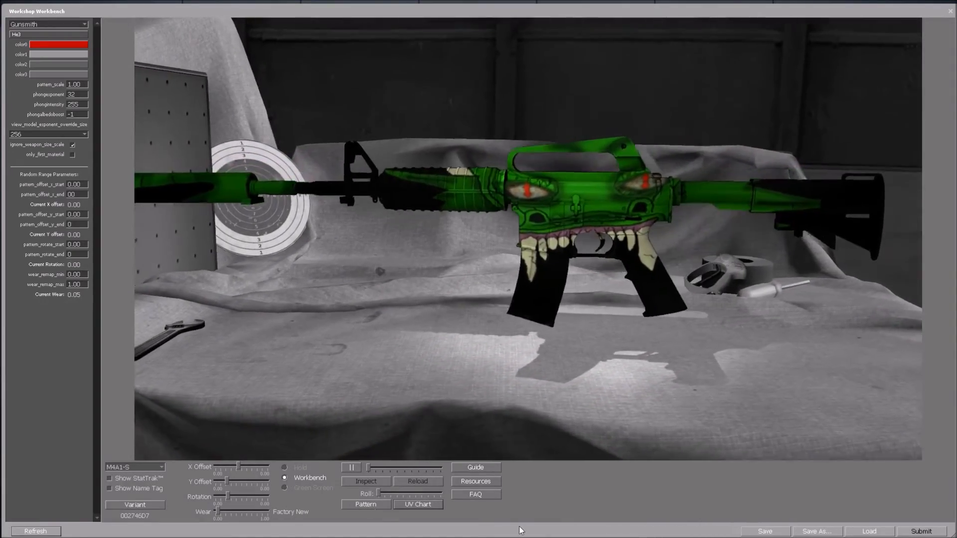
pyautogui.click(417, 504)
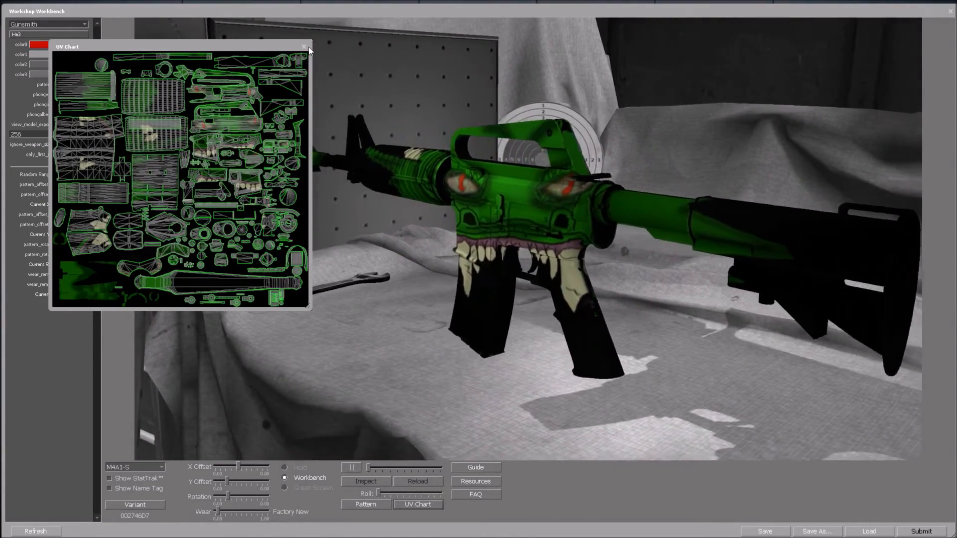
pyautogui.click(304, 46)
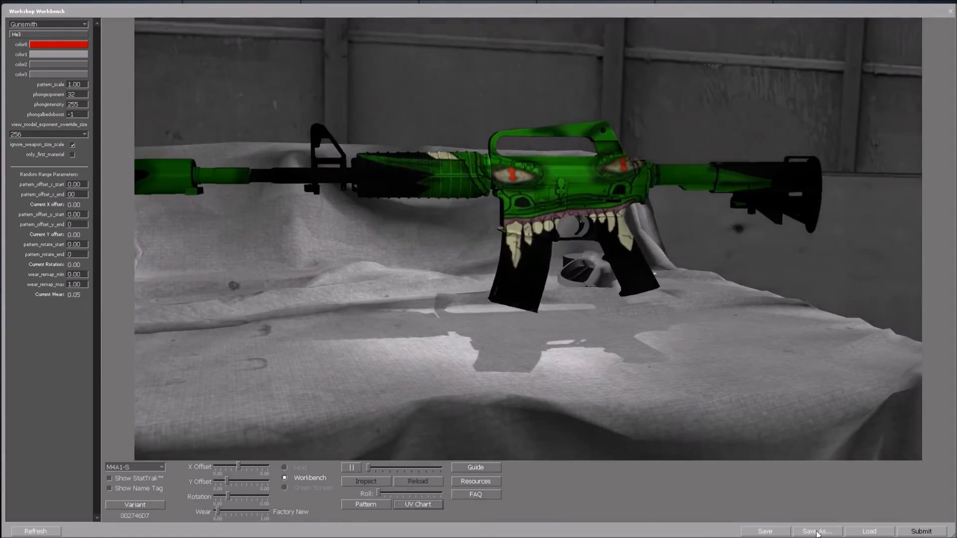
pyautogui.click(818, 531)
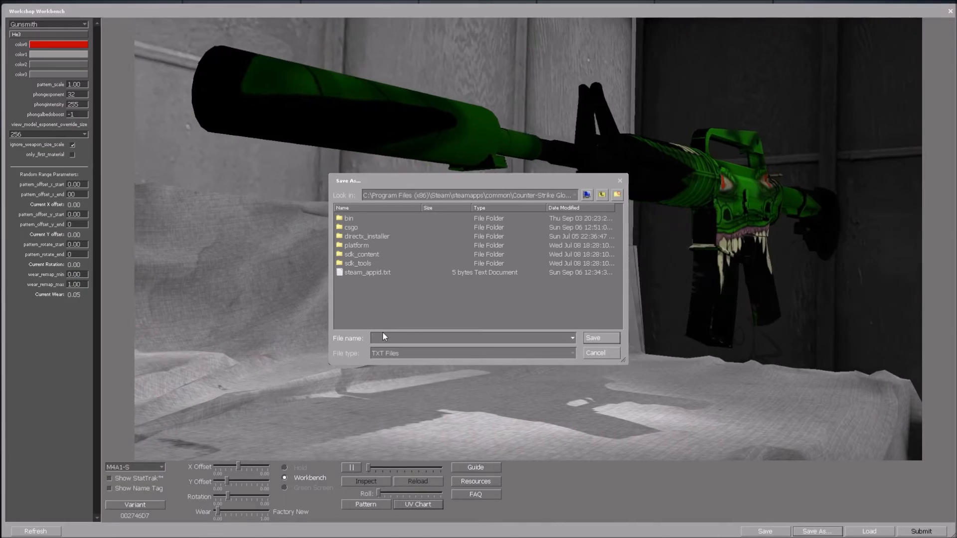
pyautogui.click(383, 338)
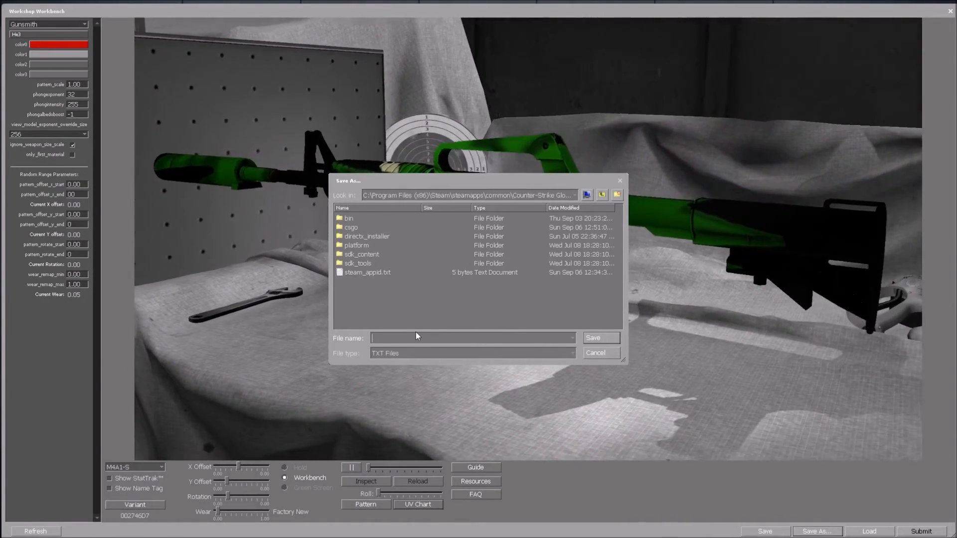
pyautogui.click(595, 353)
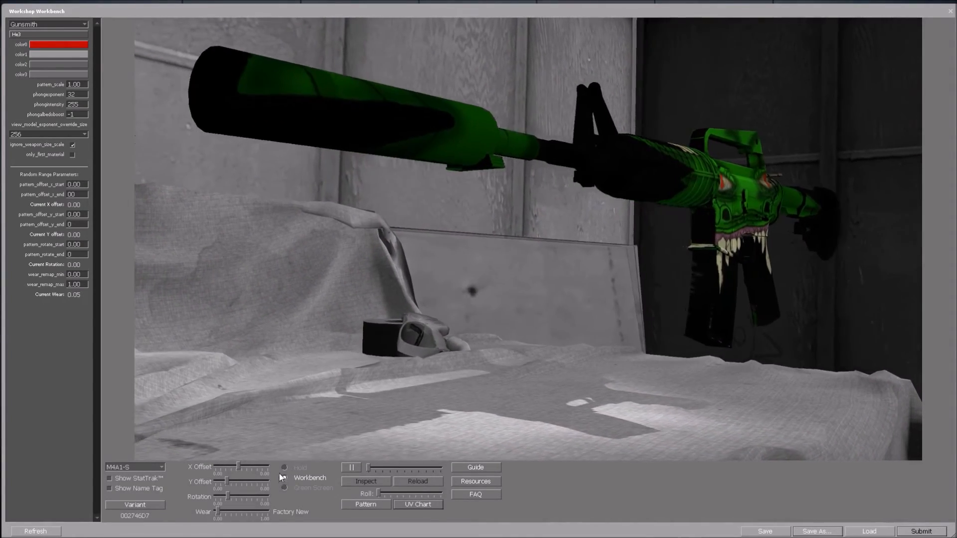
# Hold the M4A1-S in first person and play its inspect and reload animations.
pyautogui.click(284, 467)
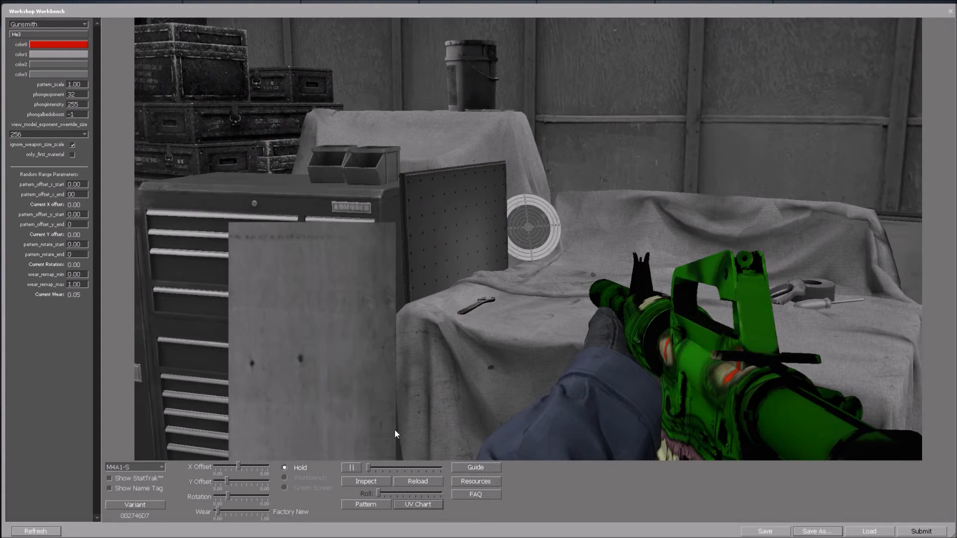
pyautogui.click(366, 481)
pyautogui.click(423, 481)
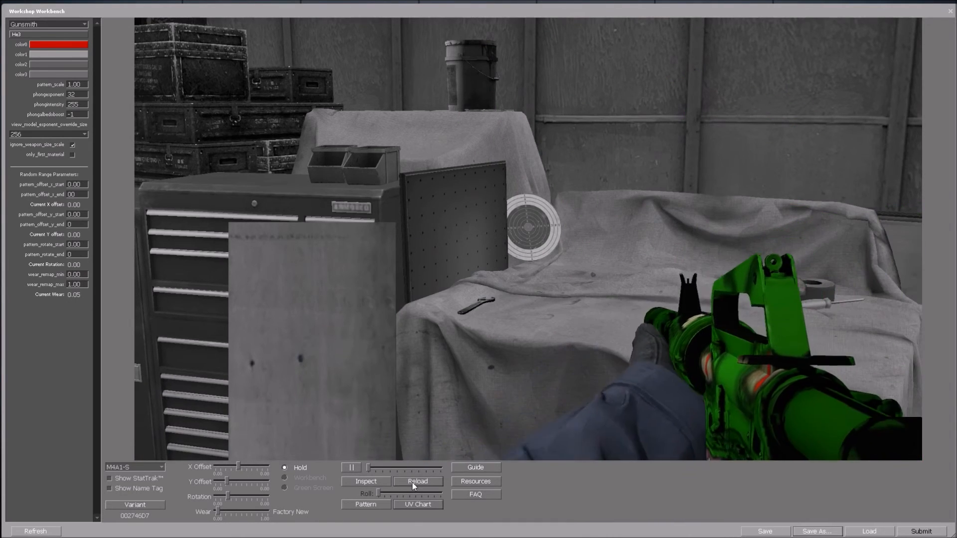
# Preview the loaded monster-face pattern texture, then put the rifle back on the workbench.
pyautogui.click(367, 505)
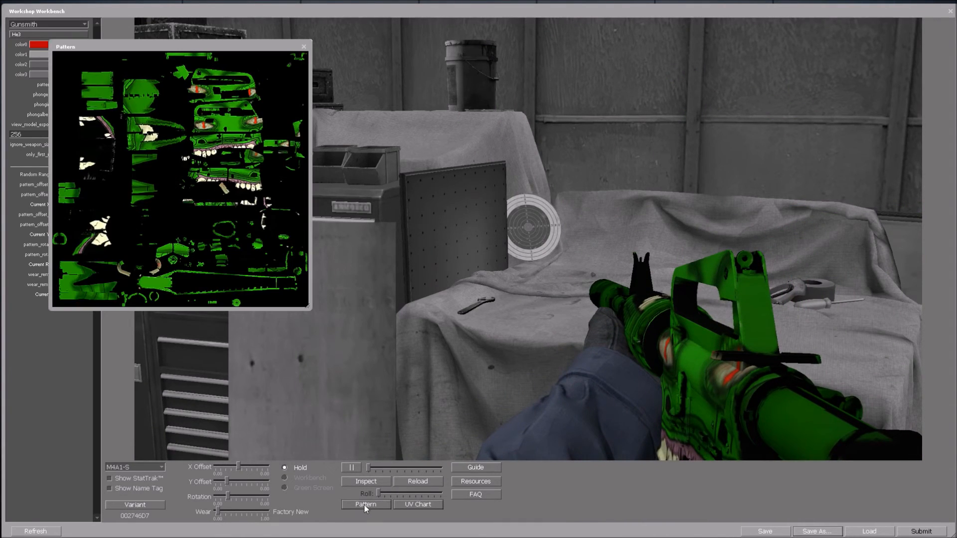
pyautogui.click(303, 46)
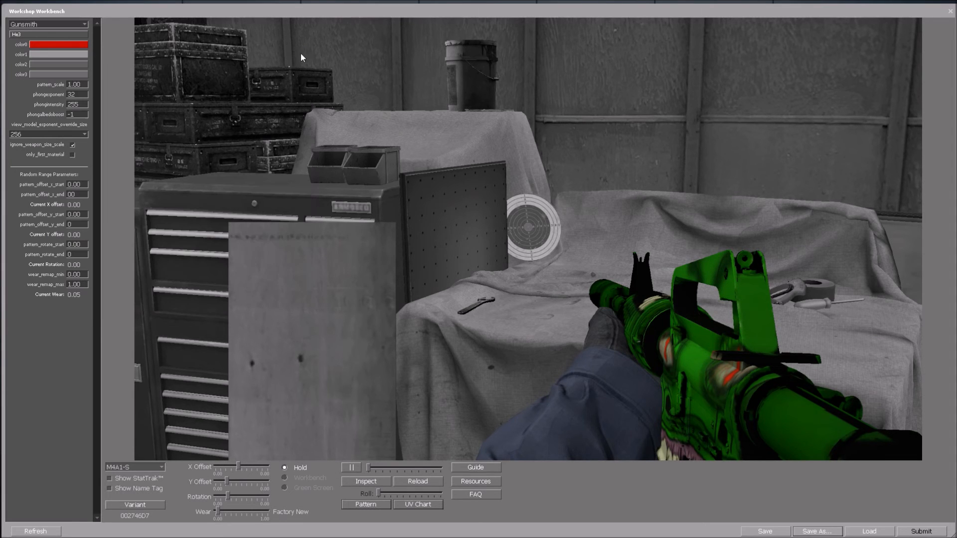
pyautogui.click(298, 480)
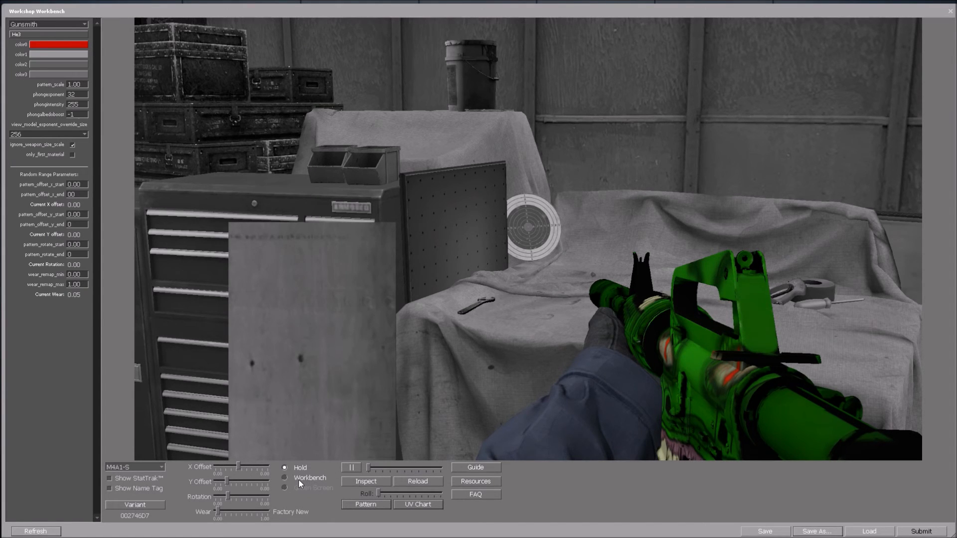